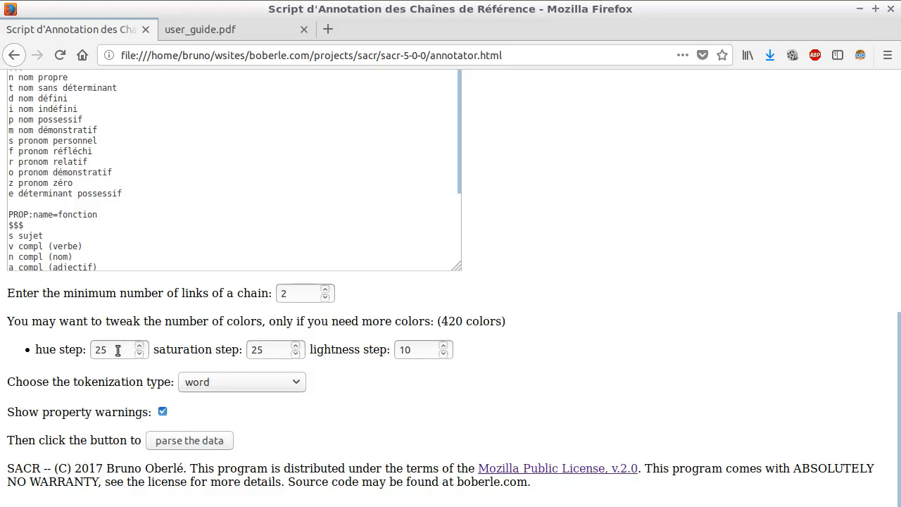
Lower the hue step to 10 in the color settings
left_click(139, 353)
left_click(139, 353)
left_click(139, 353)
left_click(140, 353)
left_click(139, 354)
left_click(140, 353)
left_click(140, 353)
left_click(139, 353)
left_click(139, 353)
left_click(139, 353)
left_click(139, 353)
left_click(139, 353)
left_click(139, 353)
left_click(140, 354)
left_click(139, 353)
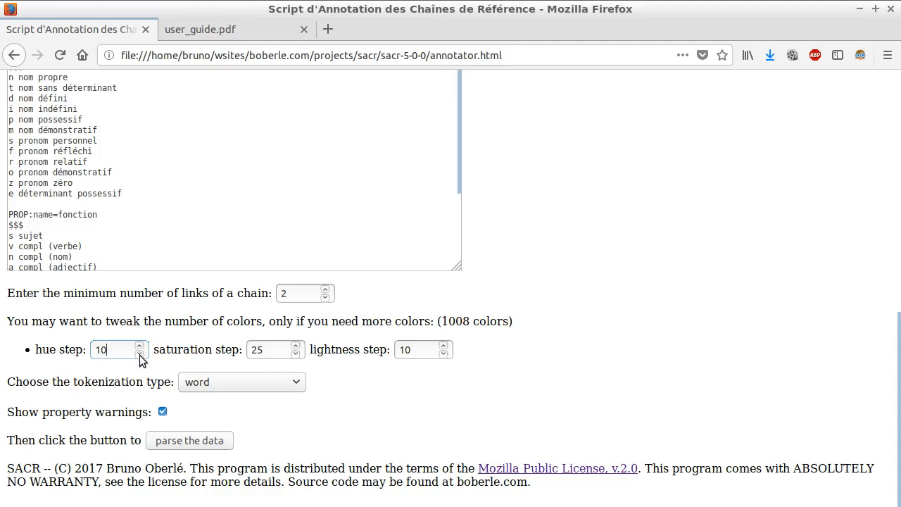
Set the saturation step to 10 and the lightness step to 5
left_click(296, 354)
left_click(296, 354)
left_click(297, 358)
left_click(274, 351)
key("BackSpace")
type("0")
left_click(411, 350)
key("BackSpace")
key("BackSpace")
type("5")
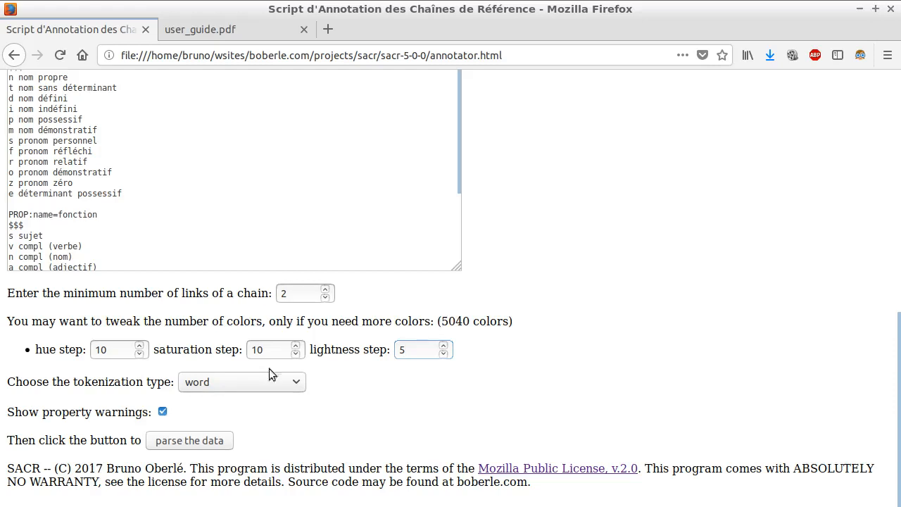
Parse the data and browse the color choices for the laboureur chain without choosing one
left_click(169, 443)
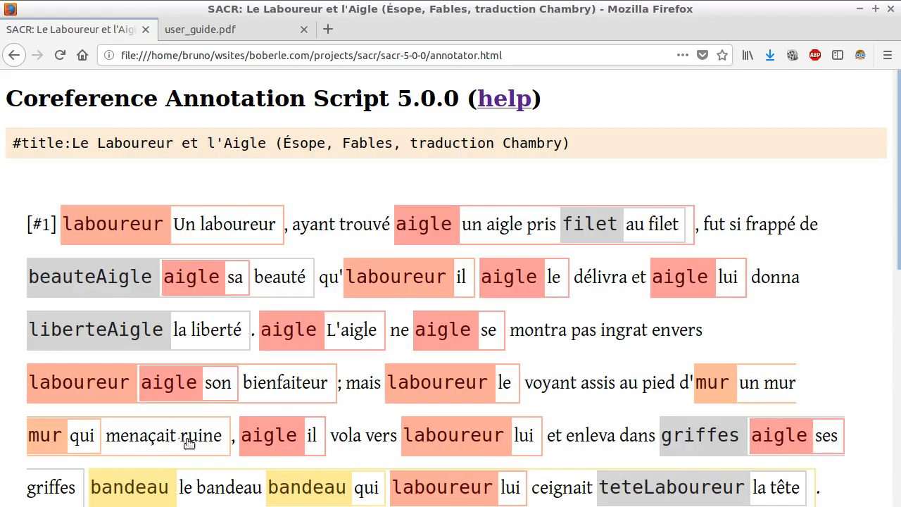
left_click(136, 224)
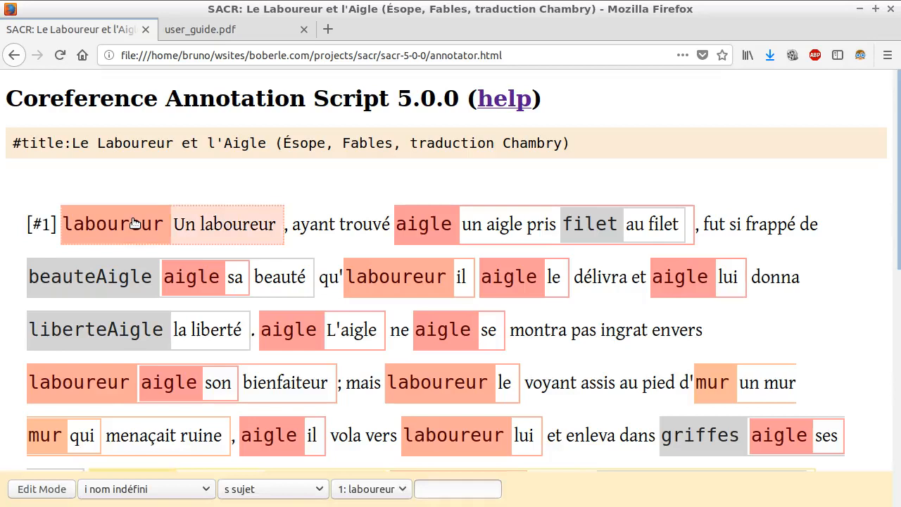
left_click(135, 224)
scroll(195, 161, "down", 1)
scroll(195, 161, "up", 1)
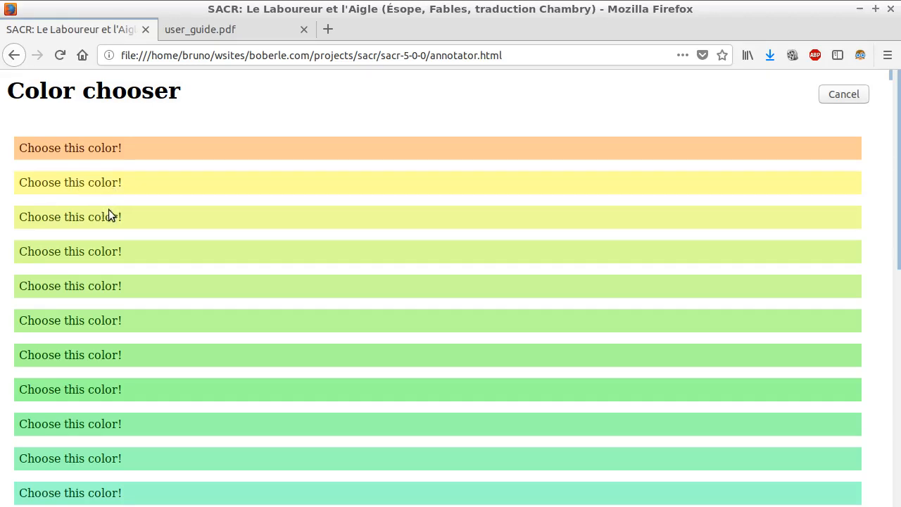
scroll(109, 210, "down", 12)
scroll(121, 214, "down", 5)
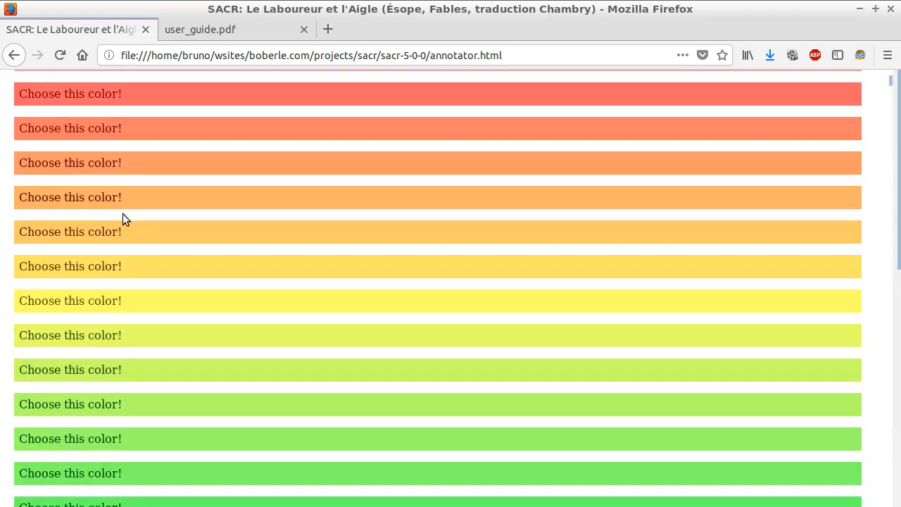
scroll(123, 214, "down", 3)
scroll(523, 186, "up", 4)
scroll(854, 103, "up", 20)
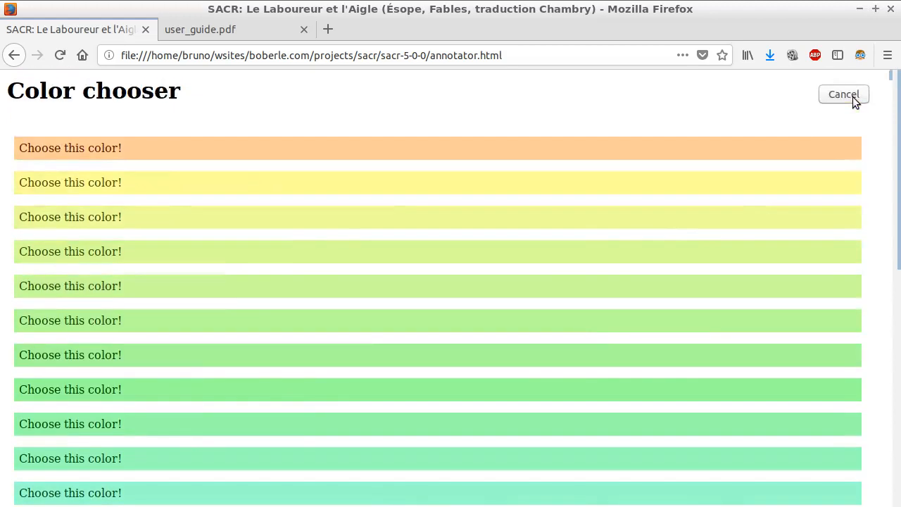
left_click(853, 96)
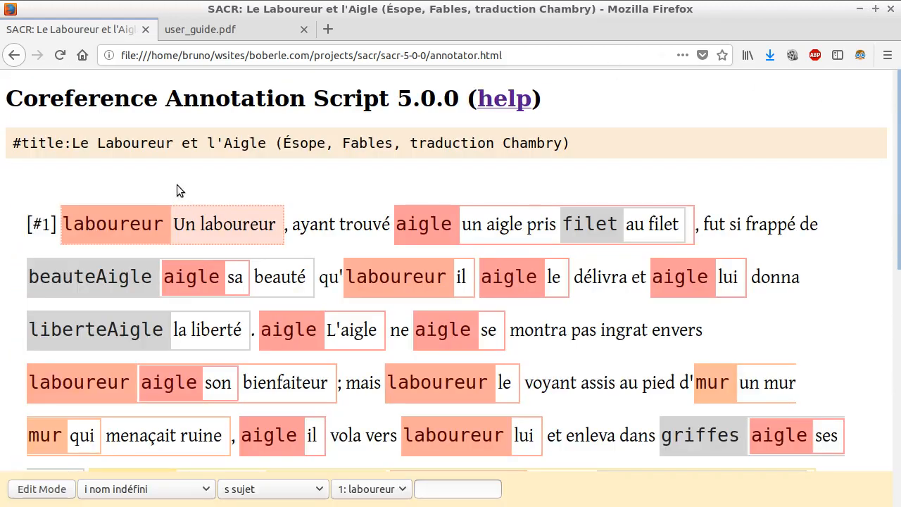
Reload the page, leaving the parsed text, and load the annotated Aesop text with the default property schema
key("F5")
key("Return")
left_click(186, 211)
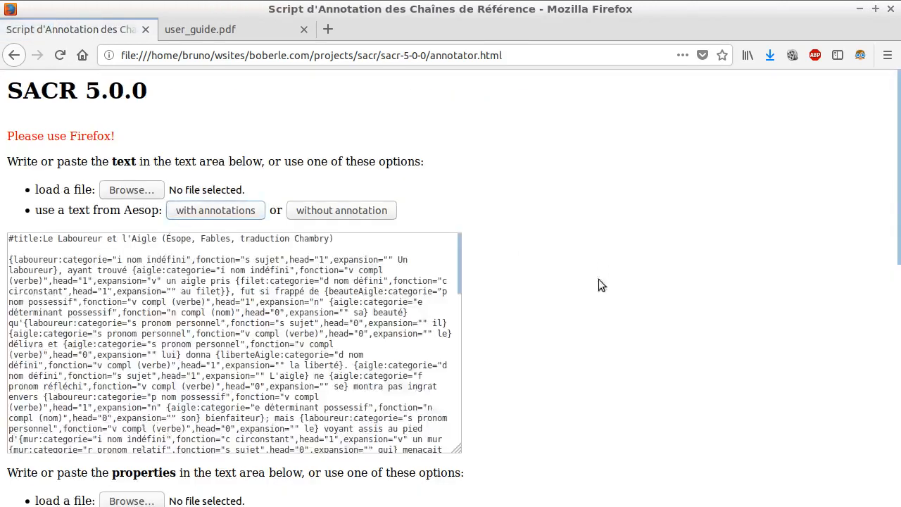
scroll(147, 259, "down", 4)
left_click(193, 241)
scroll(577, 272, "down", 3)
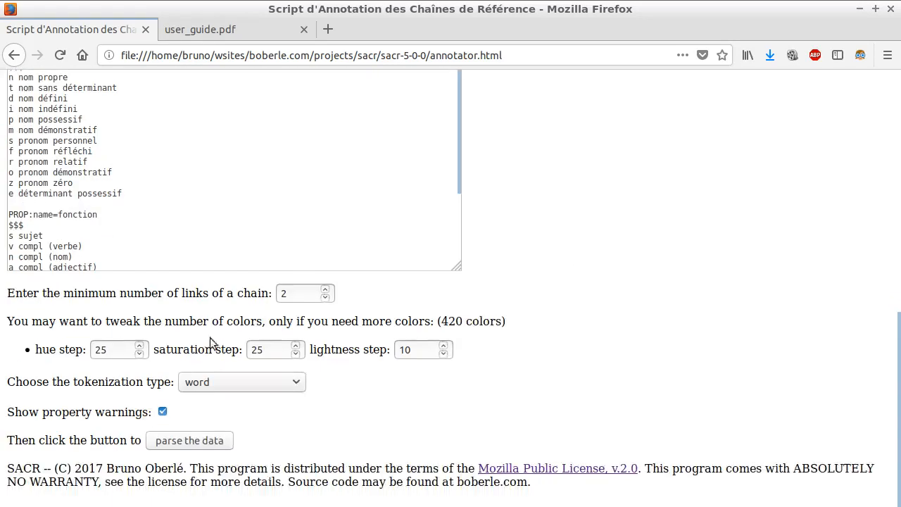
Set the hue step to 50, the saturation step to 50 and the lightness step to 25
double_click(120, 346)
type("31")
scroll(126, 345, "up", 19)
left_click(285, 350)
scroll(285, 350, "up", 18)
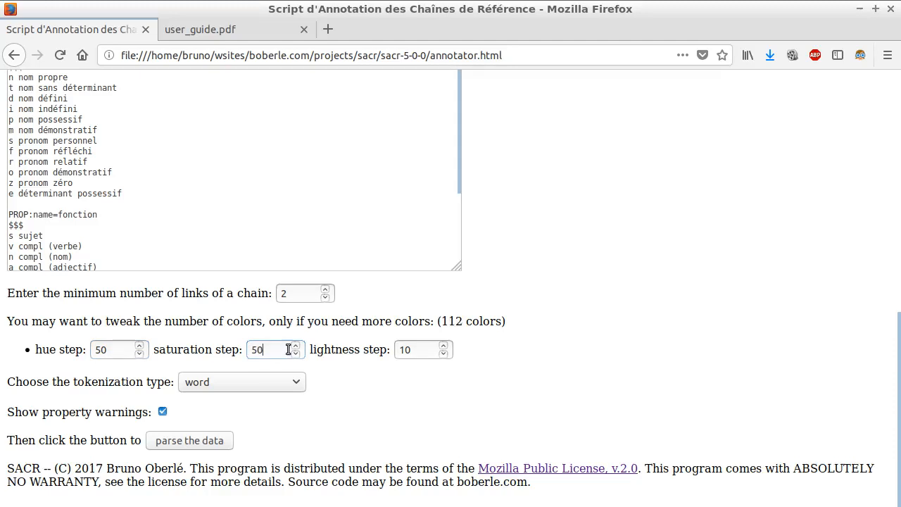
left_click(430, 350)
scroll(430, 350, "up", 20)
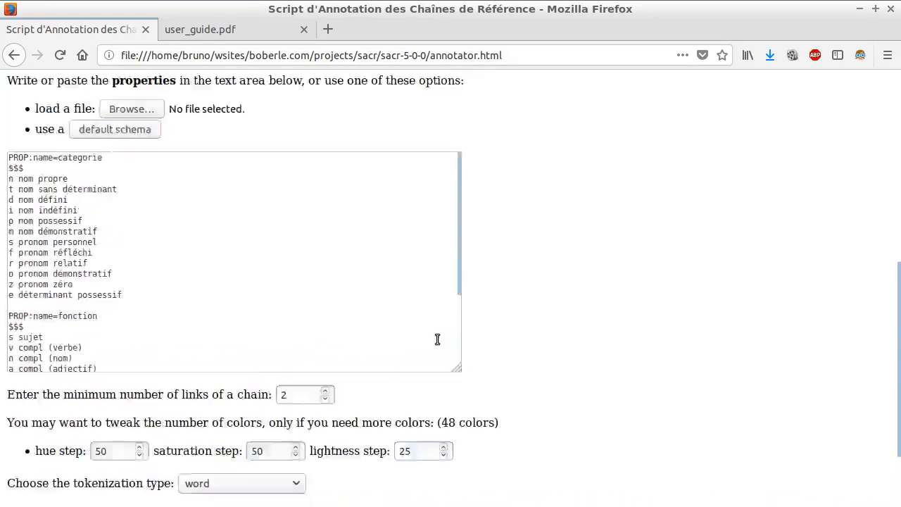
scroll(634, 336, "down", 6)
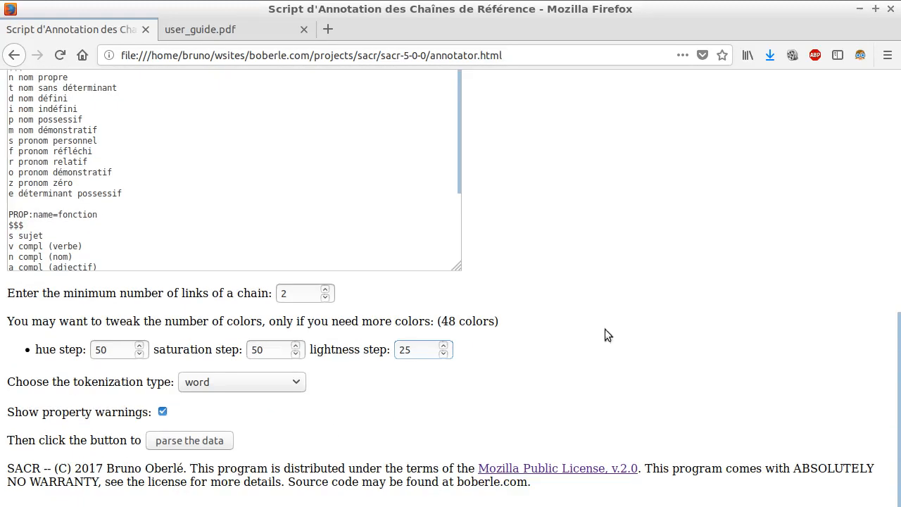
Parse the data with the larger color steps and review the laboureur chain's color choices without choosing one
left_click(188, 444)
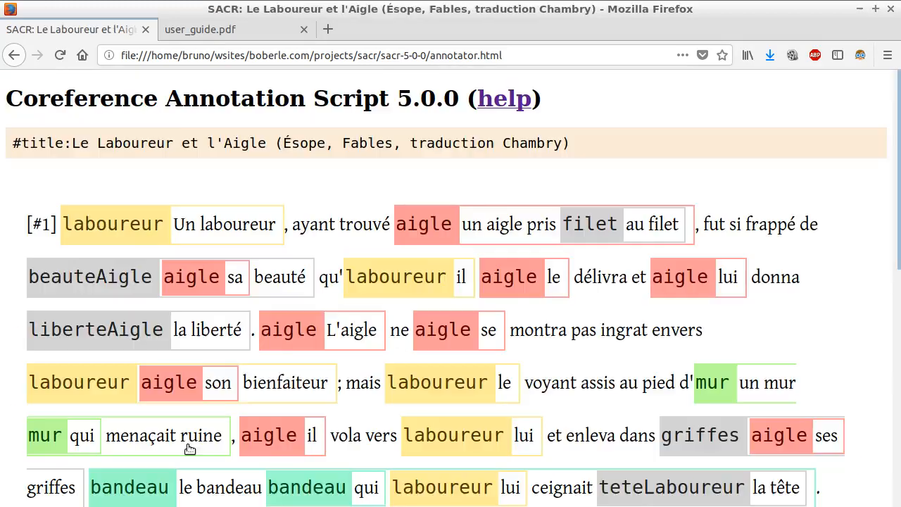
left_click(129, 226)
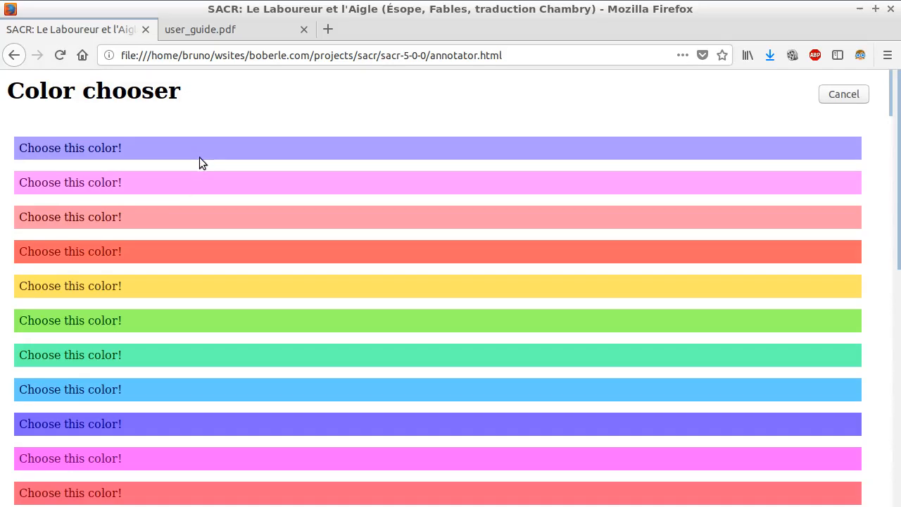
scroll(166, 187, "down", 10)
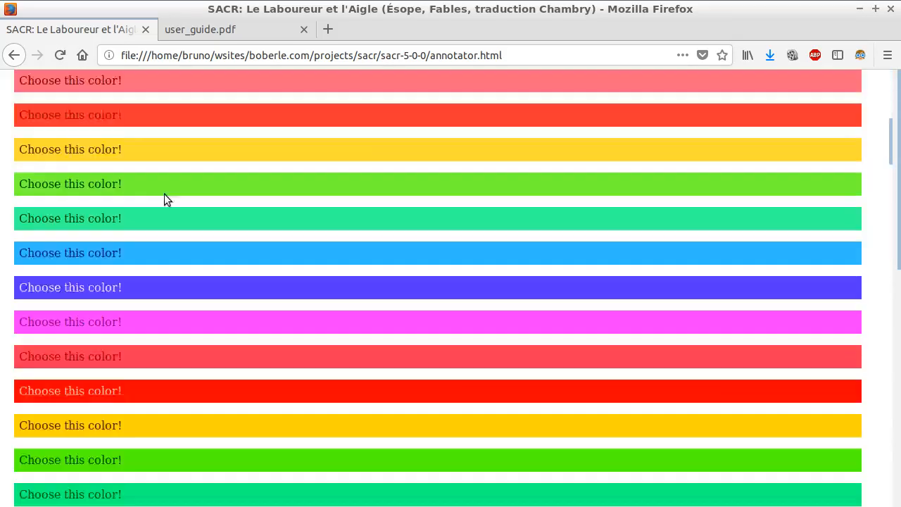
scroll(165, 194, "up", 2)
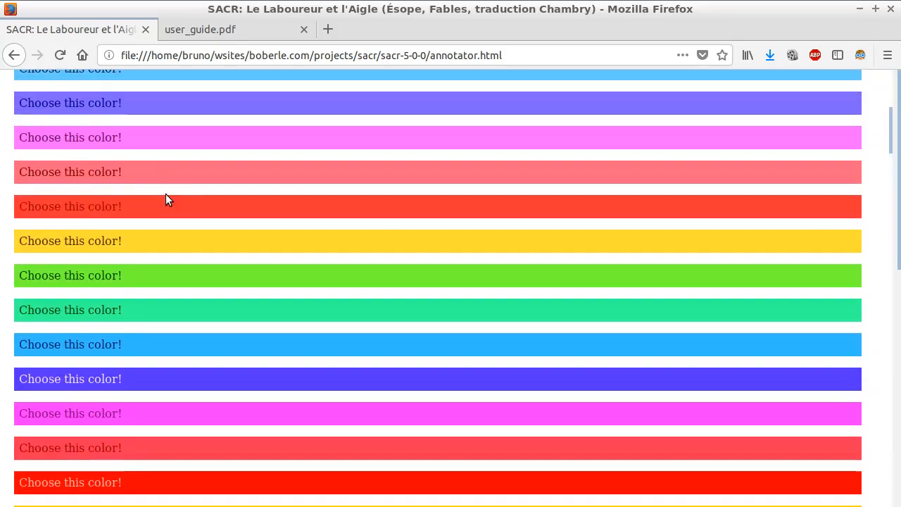
scroll(145, 145, "up", 10)
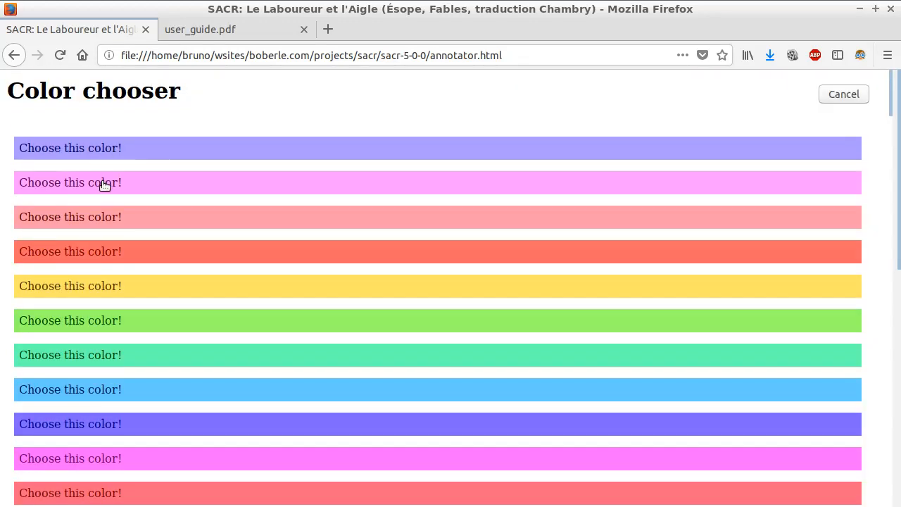
left_click(836, 97)
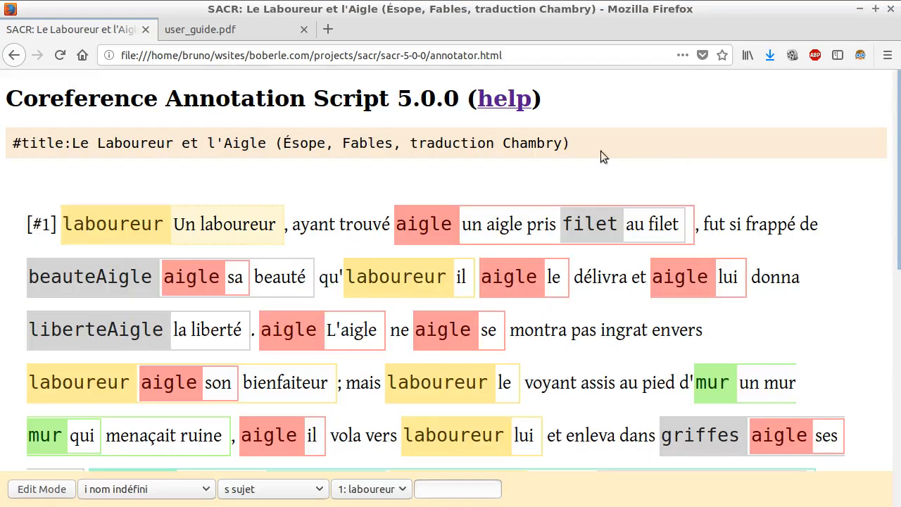
Reload the annotator page, leaving the parsed text, and load the Aesop text without annotation
key("F5")
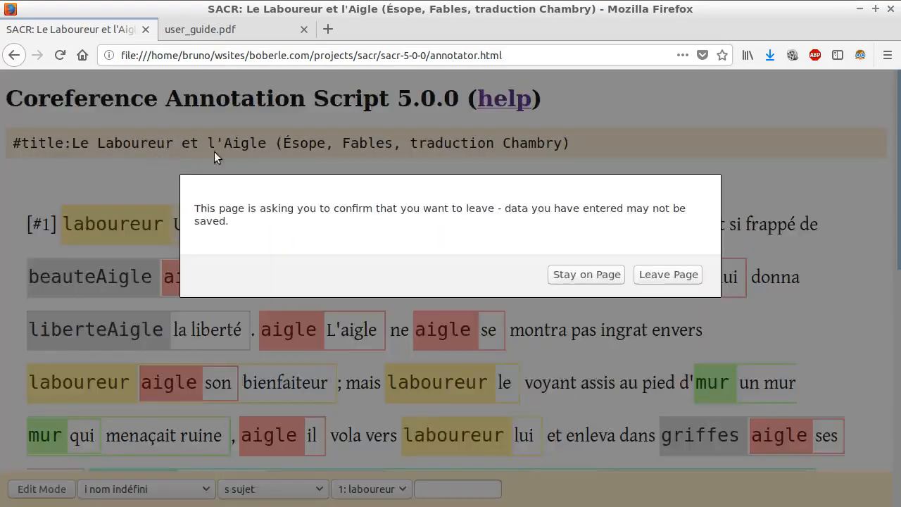
key("Return")
scroll(610, 291, "down", 8)
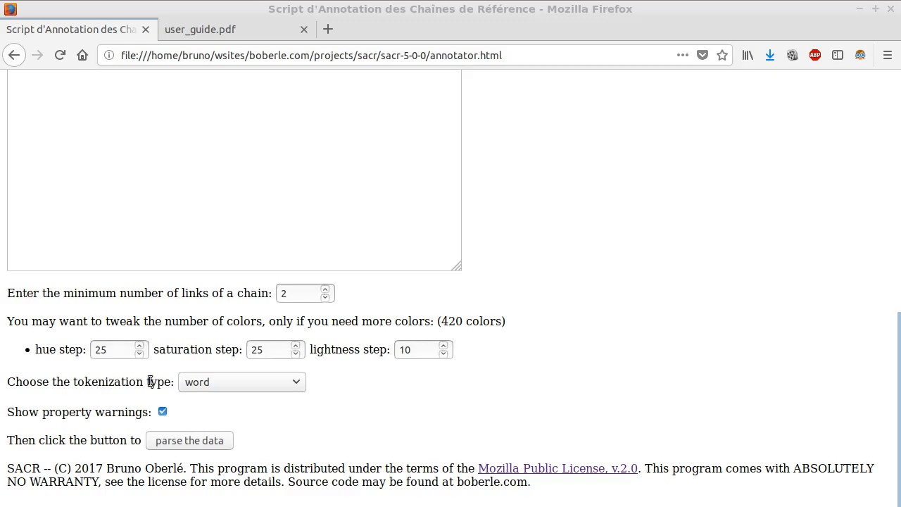
scroll(581, 277, "up", 10)
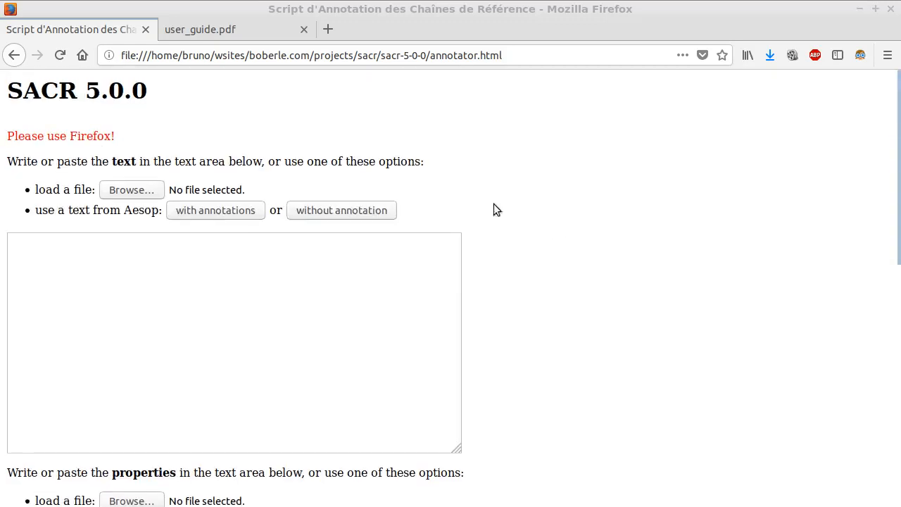
left_click(363, 211)
scroll(479, 218, "down", 10)
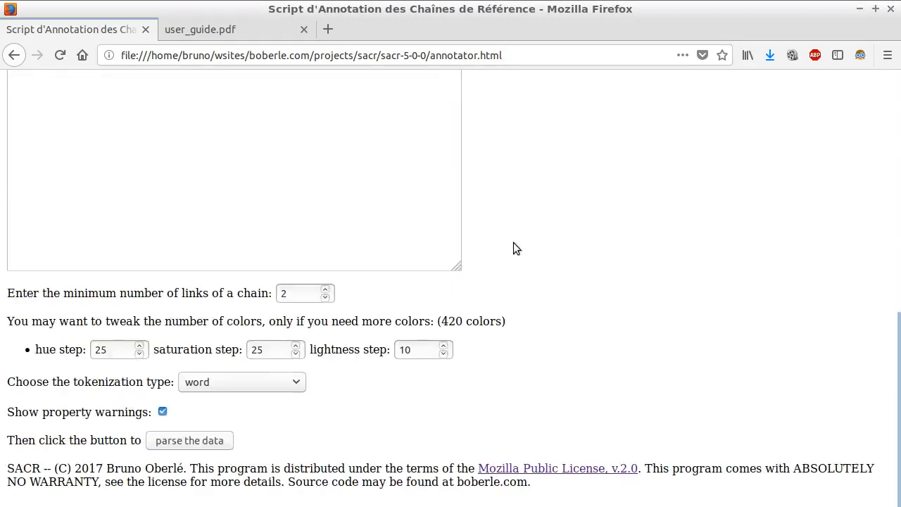
Parse the text with word tokenization and mark "Un laboureur" as a mention
left_click(204, 382)
left_click(222, 381)
left_click(188, 441)
left_click(73, 225)
left_click(152, 228)
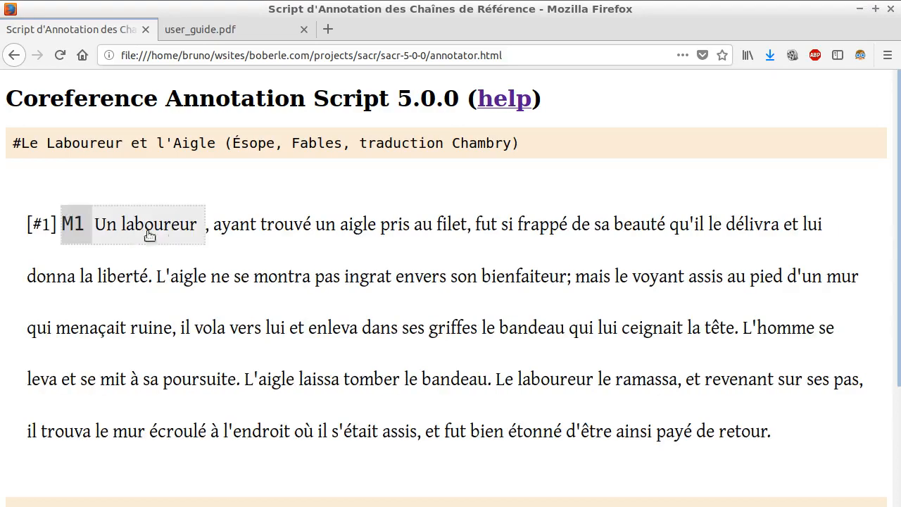
double_click(208, 230)
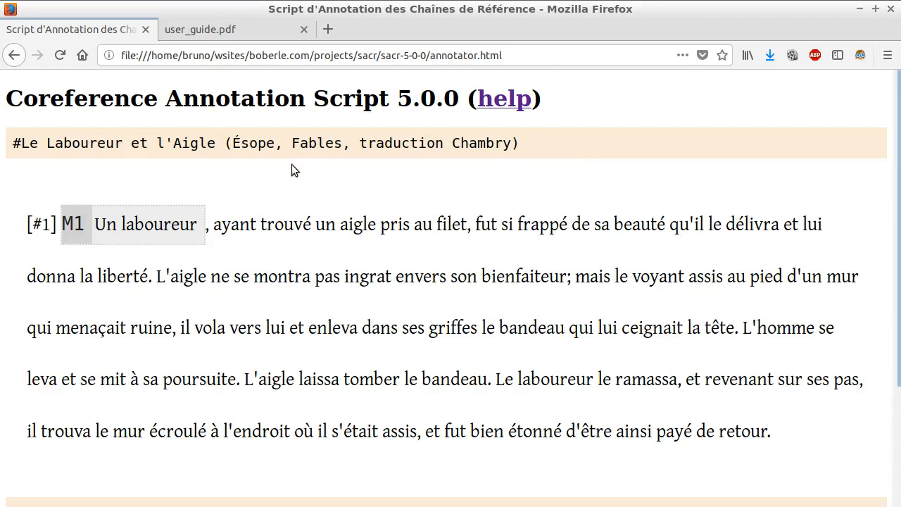
Restart from a fresh annotator page, discarding the mention, and load the unannotated Aesop text again
key("F5")
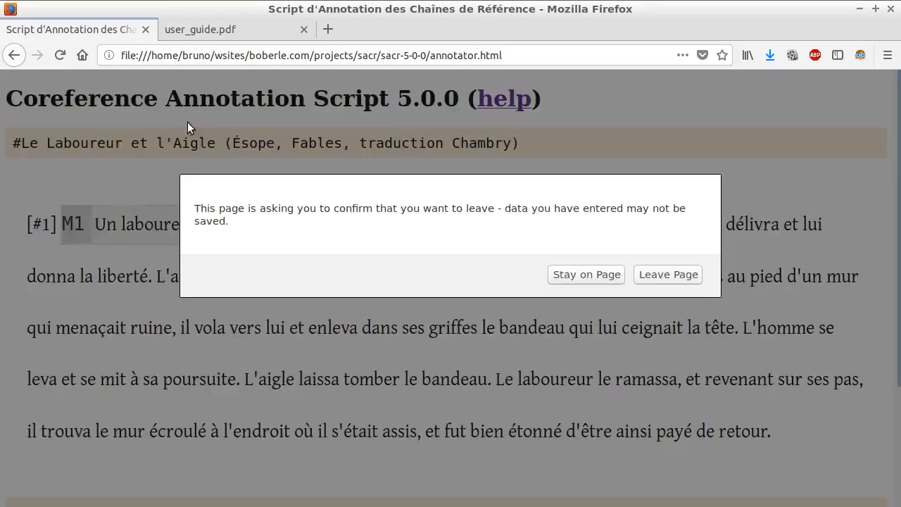
key("Return")
left_click(378, 214)
scroll(628, 321, "down", 10)
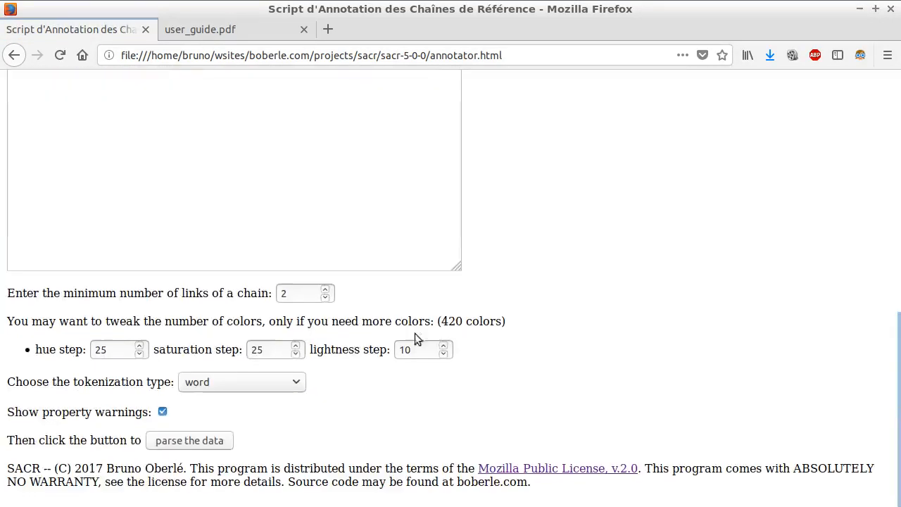
Set the tokenization type to word and punctuation and try to parse the data
left_click(256, 379)
left_click(246, 417)
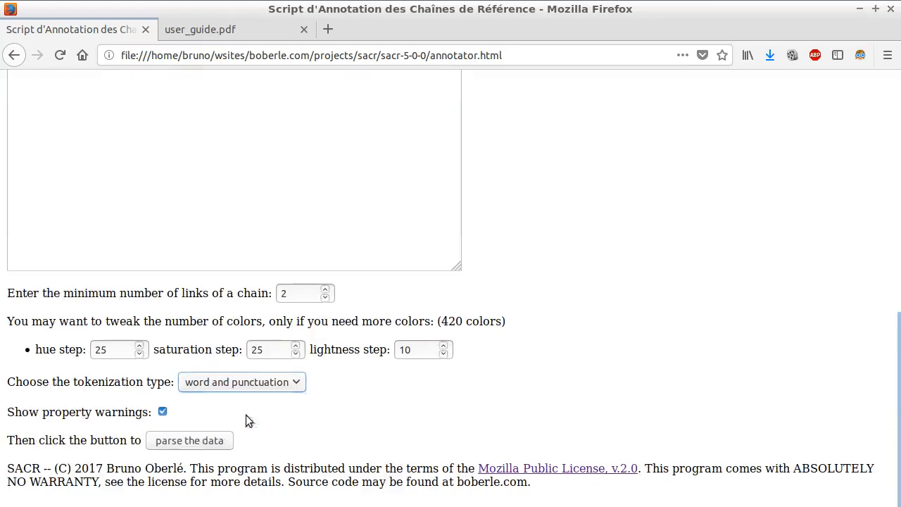
left_click(186, 442)
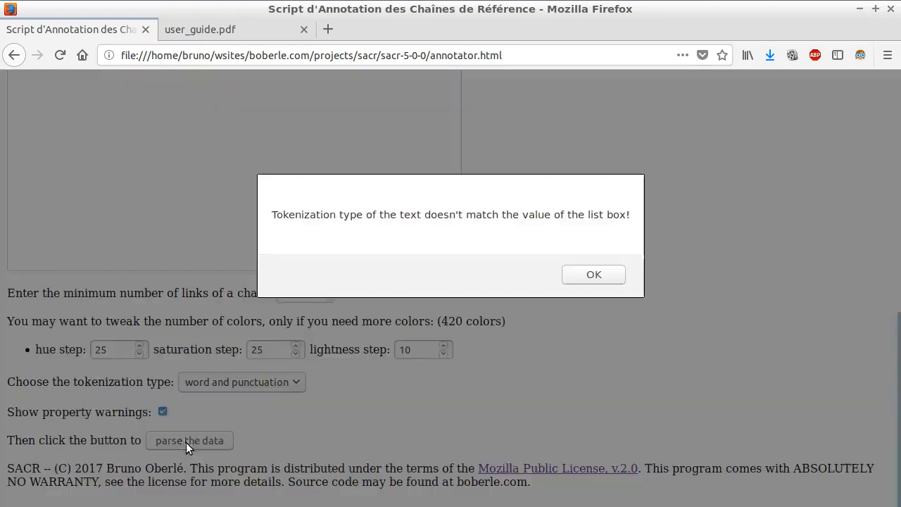
left_click(569, 276)
Delete the #TOKENIZATION-TYPE:1 line from the end of the text and parse the data
scroll(530, 326, "up", 10)
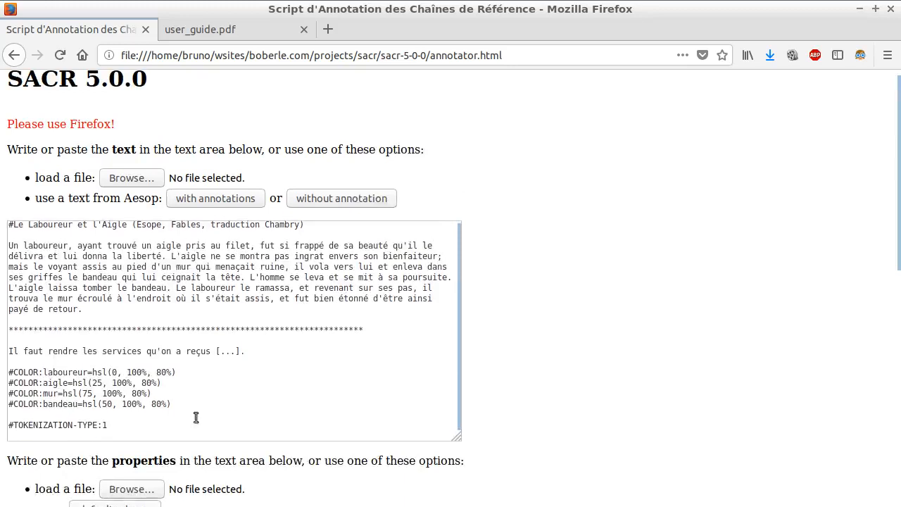
left_click_drag(141, 427, 2, 427)
left_click_drag(117, 425, 2, 431)
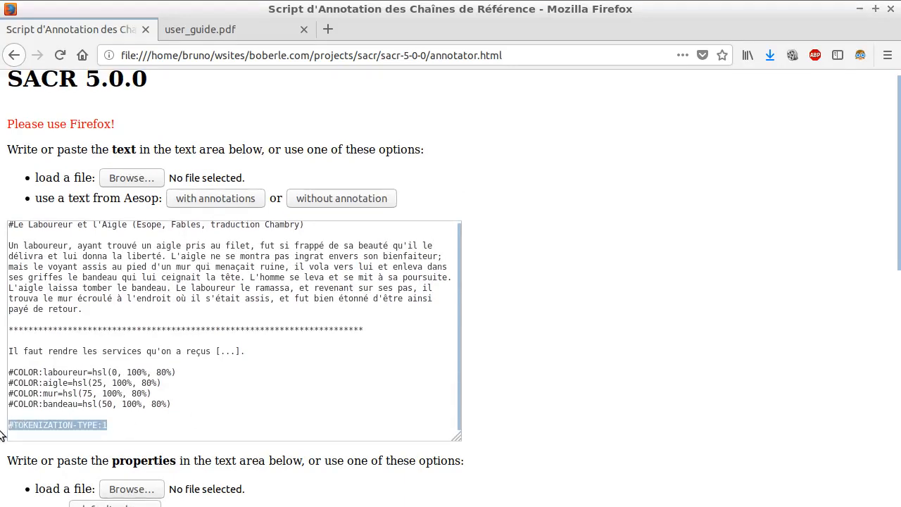
key("BackSpace")
scroll(646, 366, "down", 12)
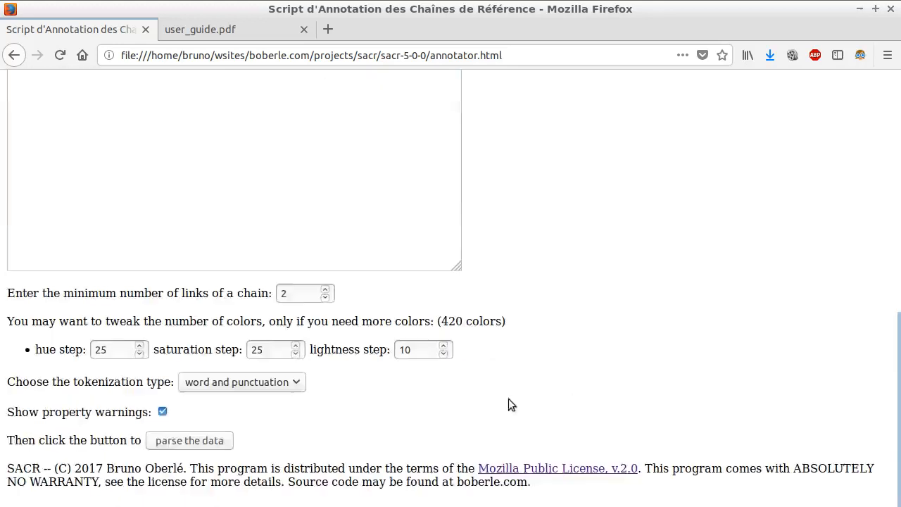
left_click(205, 444)
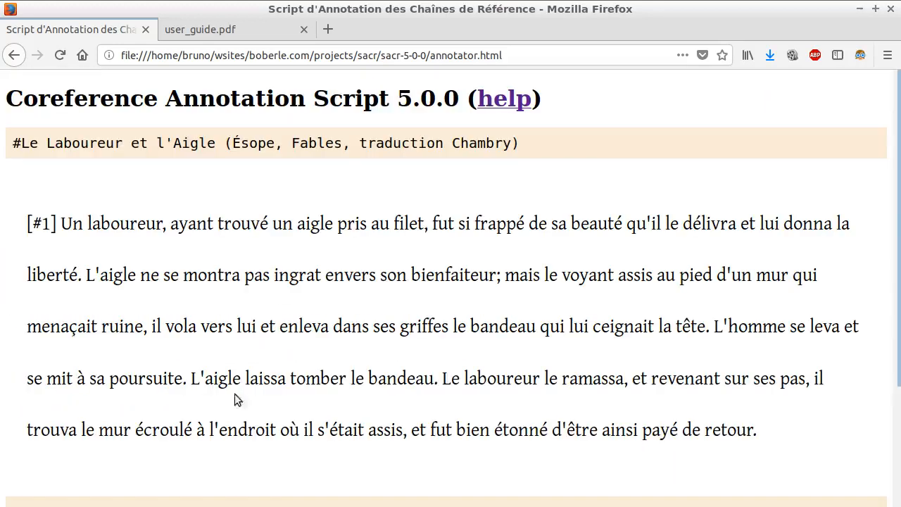
Mark the comma after "Un laboureur" and the word "qu'" as separate mentions
left_click(165, 236)
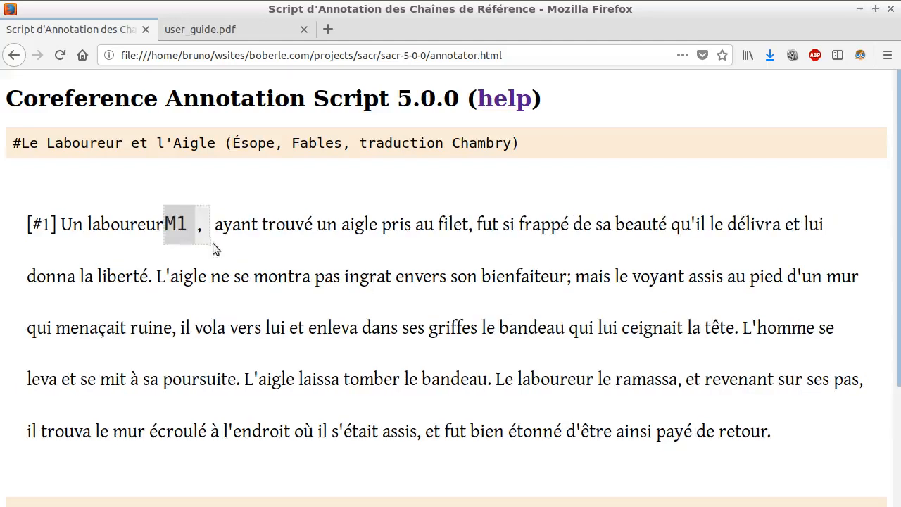
left_click(693, 223)
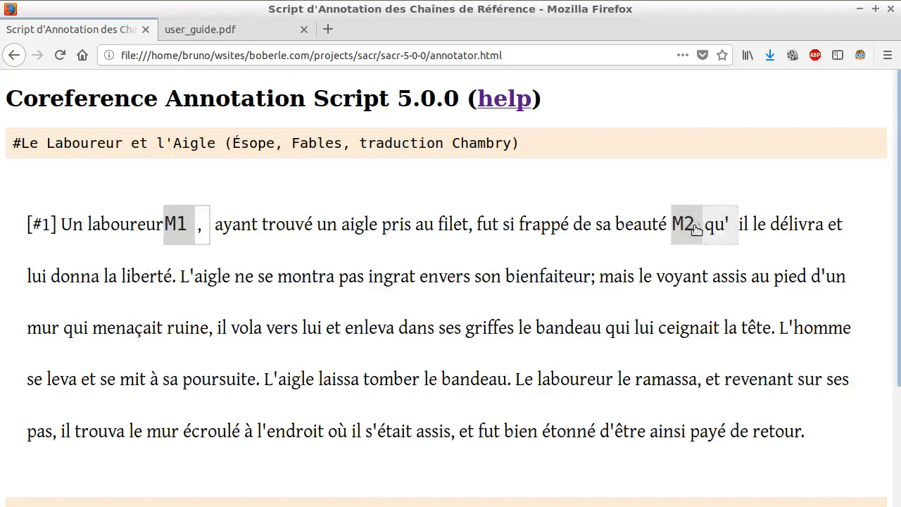
Delete the "qu'" mention, and mark the semicolon after "bienfaiteur" and the full stop after "retour" as mentions
key("Delete")
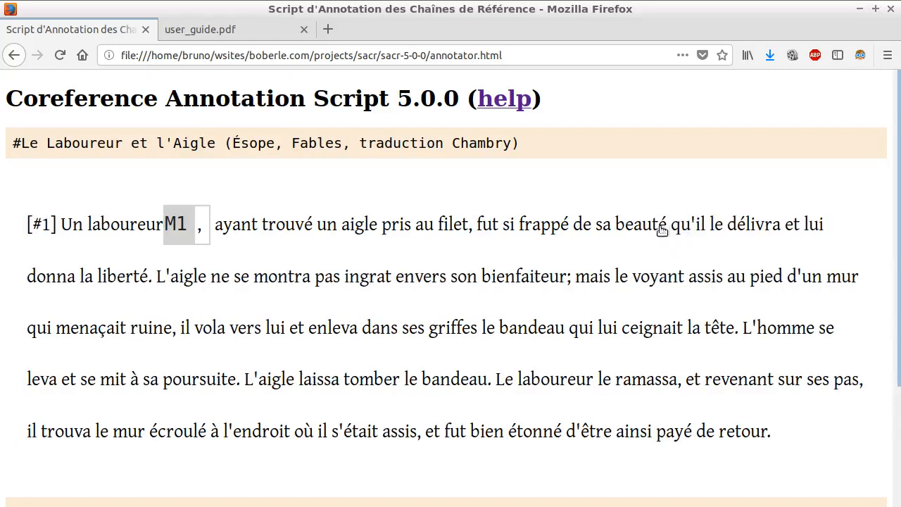
left_click(571, 276)
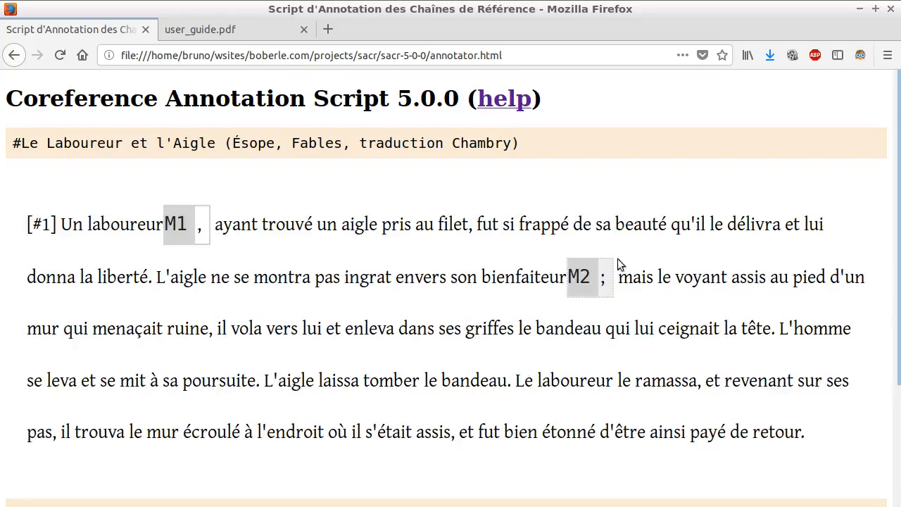
left_click(803, 434)
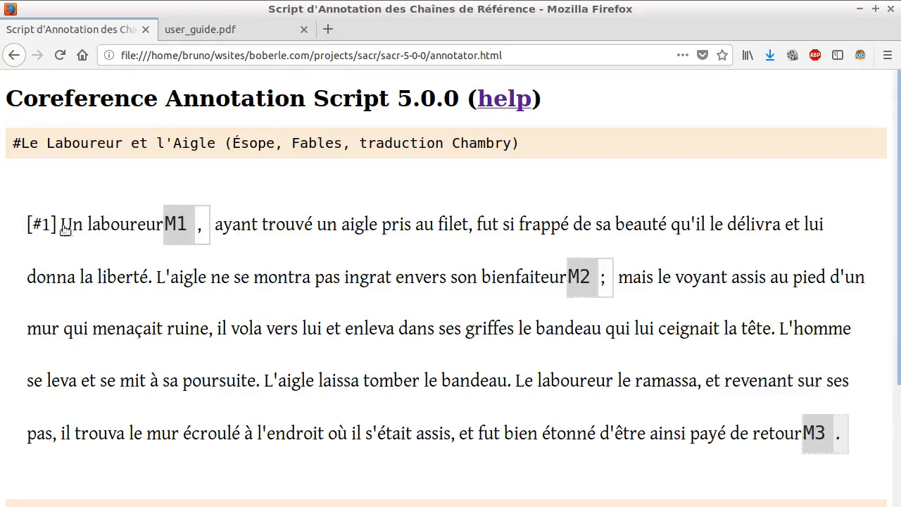
Load the unannotated Aesop text on a fresh annotator page and delete its #TOKENIZATION-TYPE:1 line
key("F5")
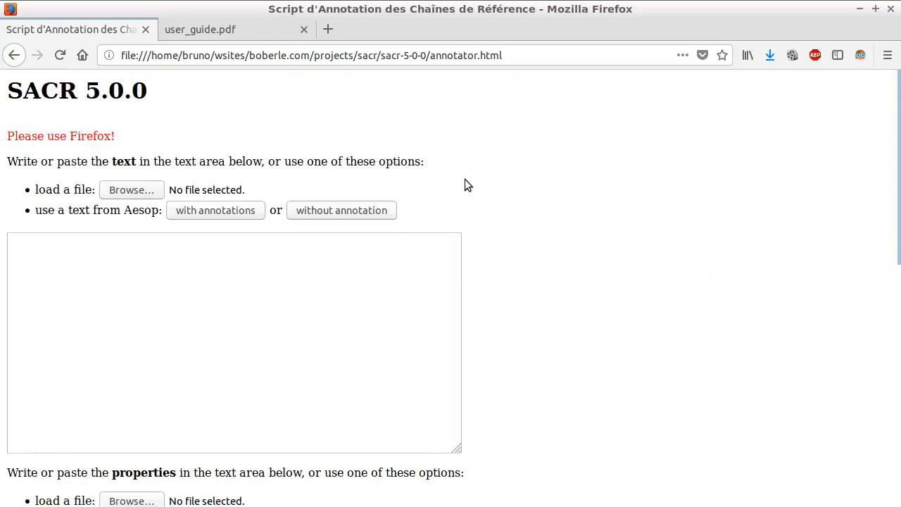
left_click(359, 210)
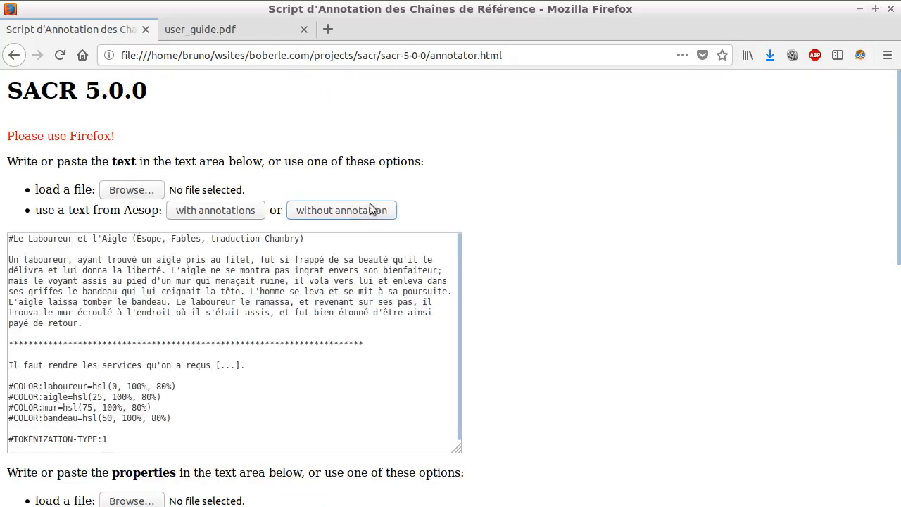
left_click(145, 444)
scroll(144, 447, "down", 1)
key("shift+Home")
key("BackSpace")
Set the tokenization type to character and parse the data
scroll(632, 370, "down", 7)
scroll(630, 364, "down", 4)
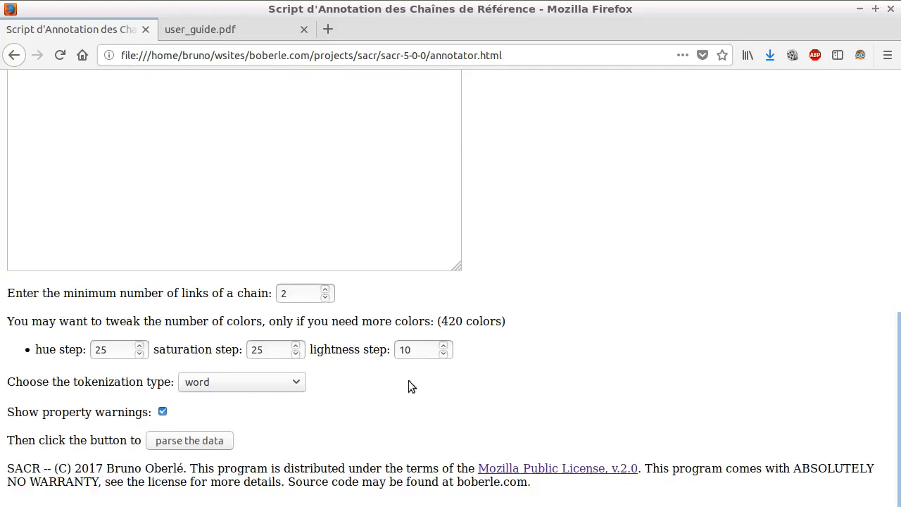
left_click(213, 390)
left_click(210, 439)
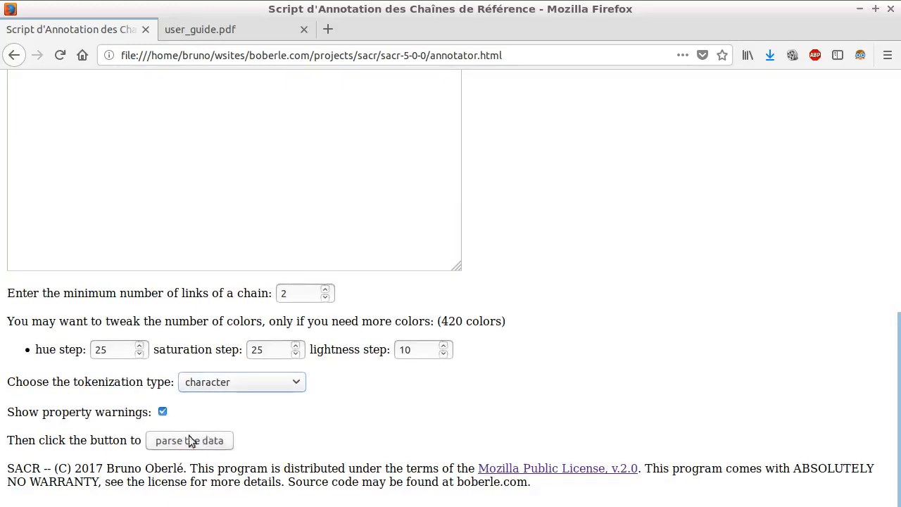
left_click(192, 441)
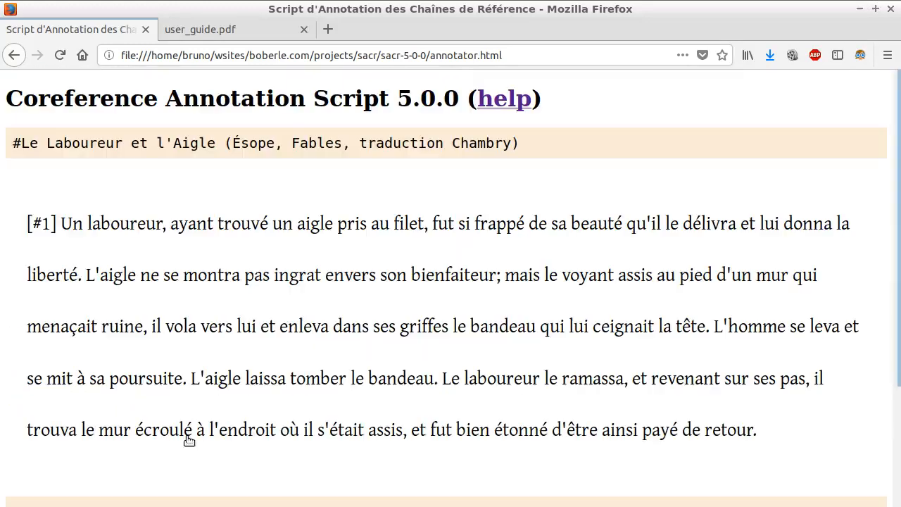
Mark the letters "l", "b" and the first "r" of "laboureur", plus the comma after the word, as separate mentions
double_click(93, 227)
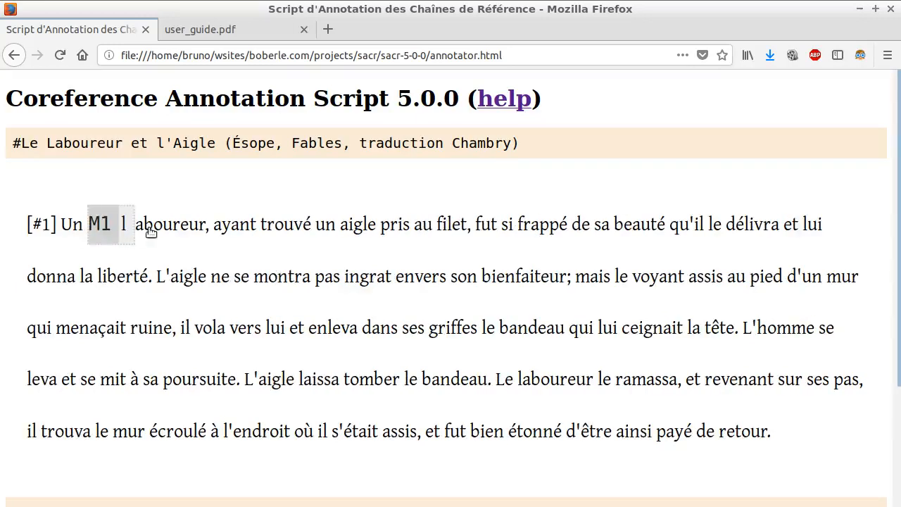
double_click(147, 228)
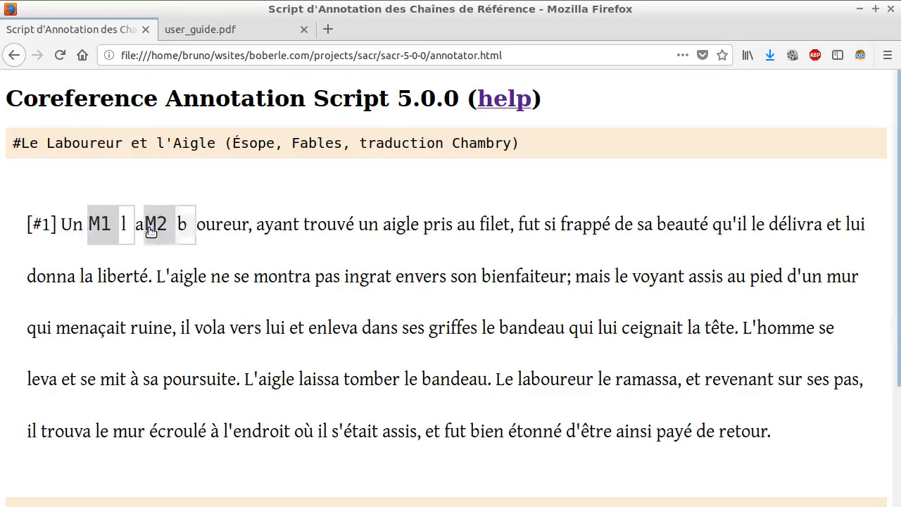
double_click(222, 226)
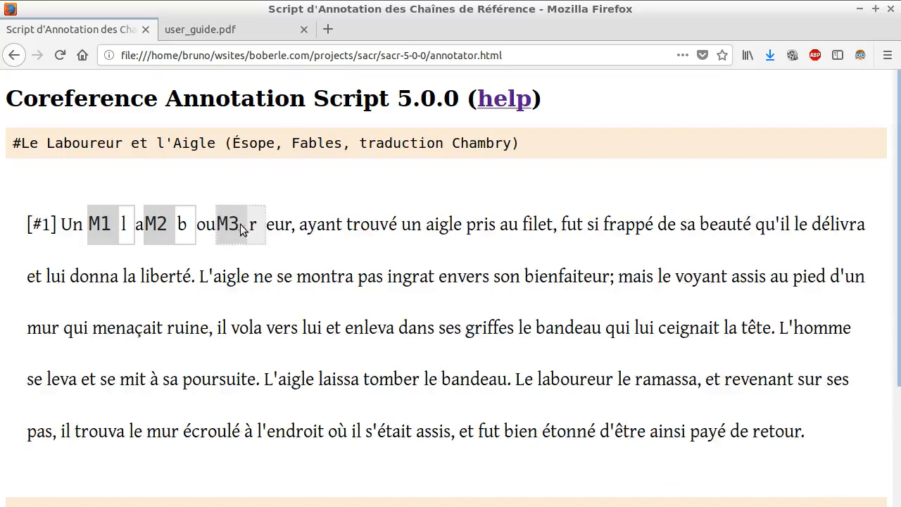
double_click(292, 229)
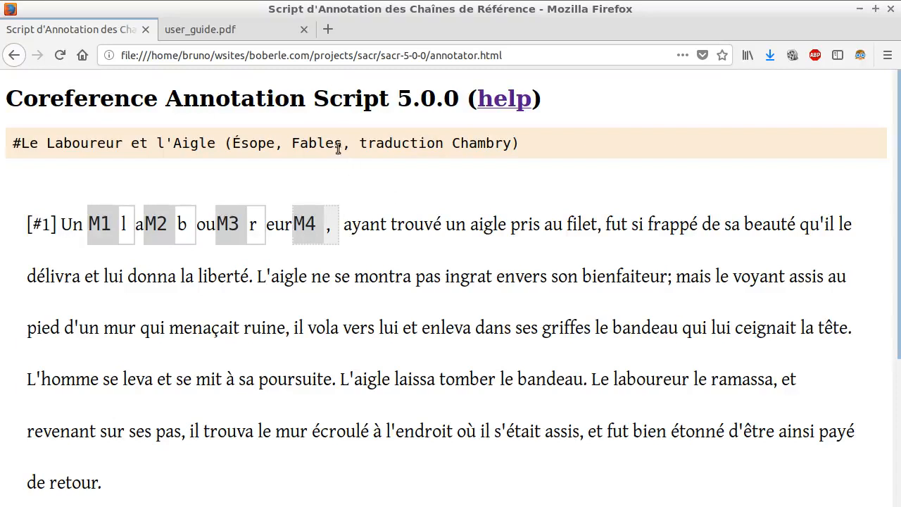
Restart from a fresh annotator page, discarding the mentions, and examine the option for showing property warnings
key("F5")
key("Return")
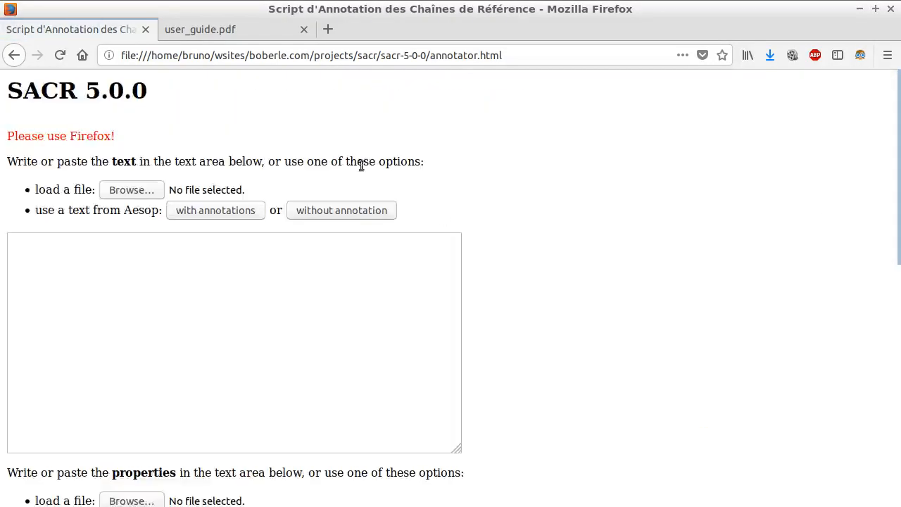
scroll(524, 261, "down", 10)
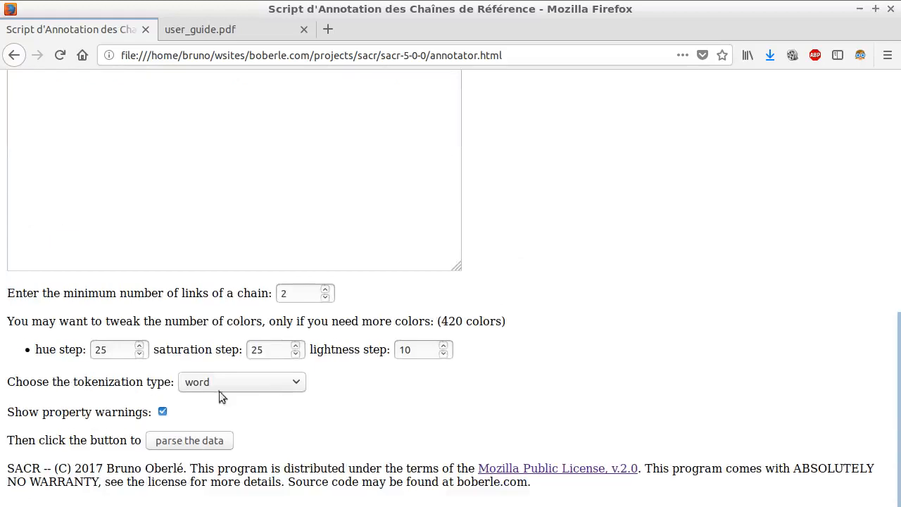
left_click_drag(12, 415, 166, 418)
left_click(198, 408)
scroll(393, 380, "up", 10)
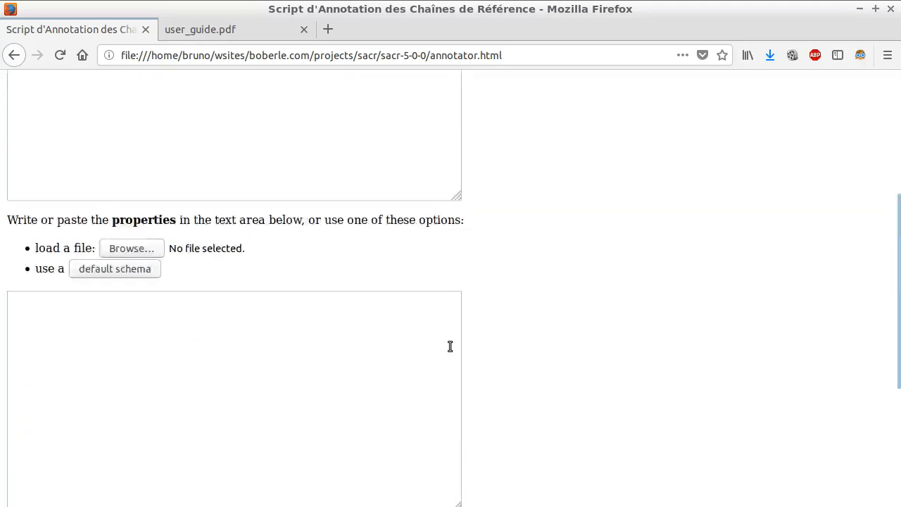
scroll(442, 334, "up", 1)
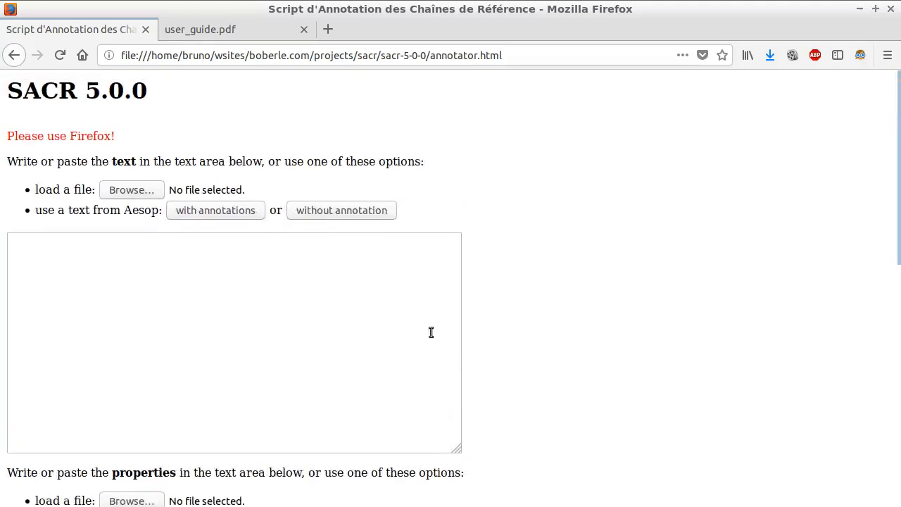
Load the Aesop text with annotations and look through its annotated content
left_click(220, 206)
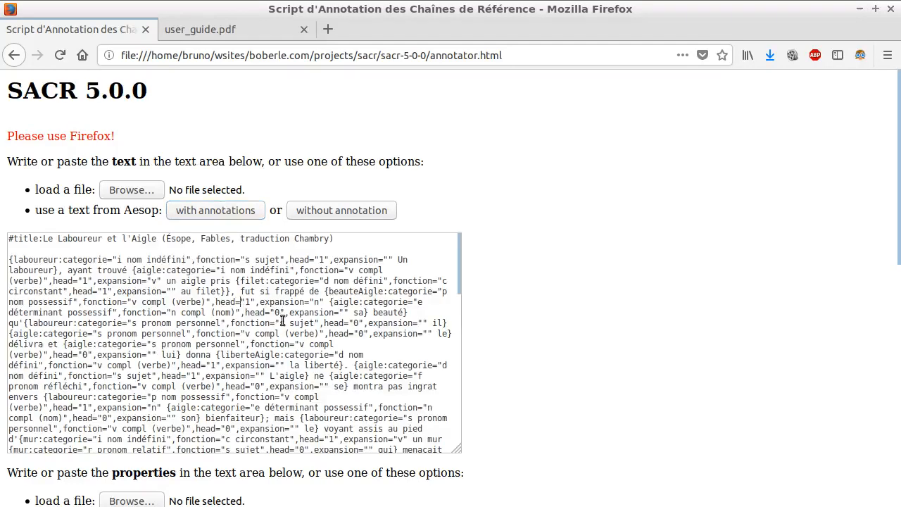
scroll(280, 317, "down", 6)
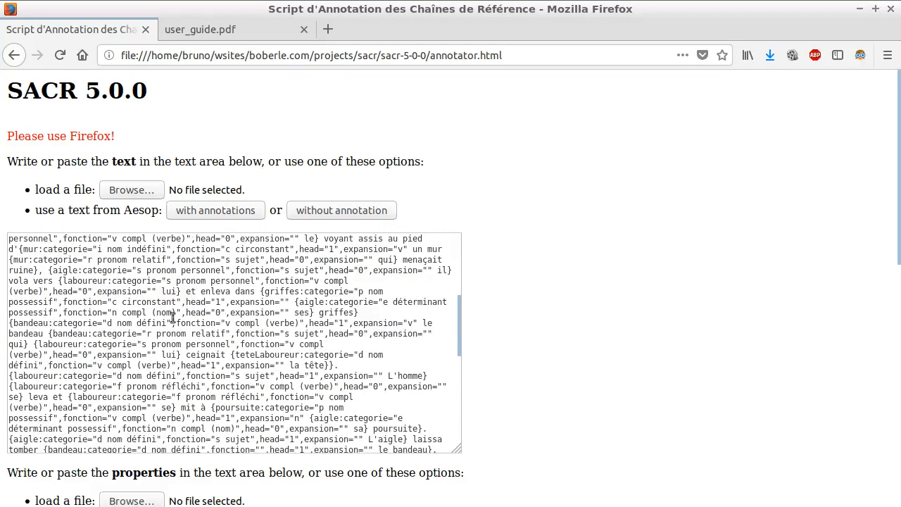
scroll(166, 318, "up", 5)
scroll(582, 308, "down", 6)
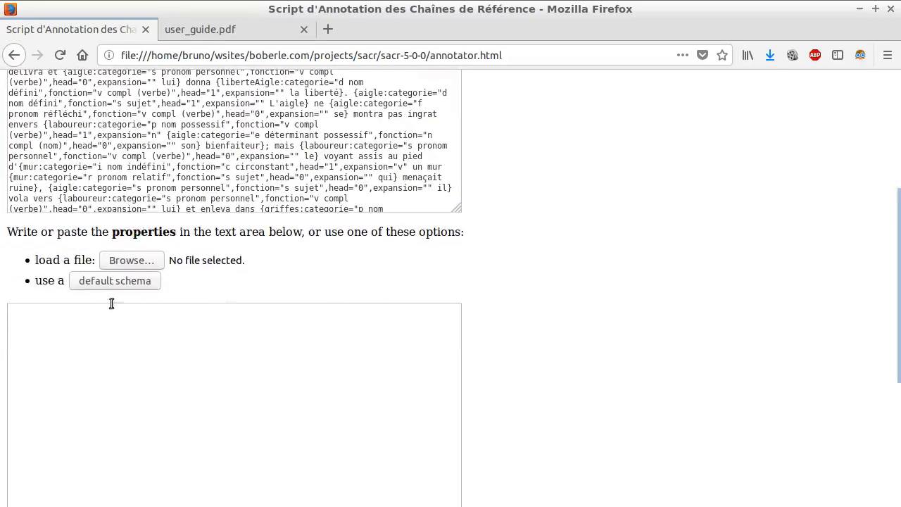
Load the default property schema and rename its "categorie" property to "category"
left_click(113, 281)
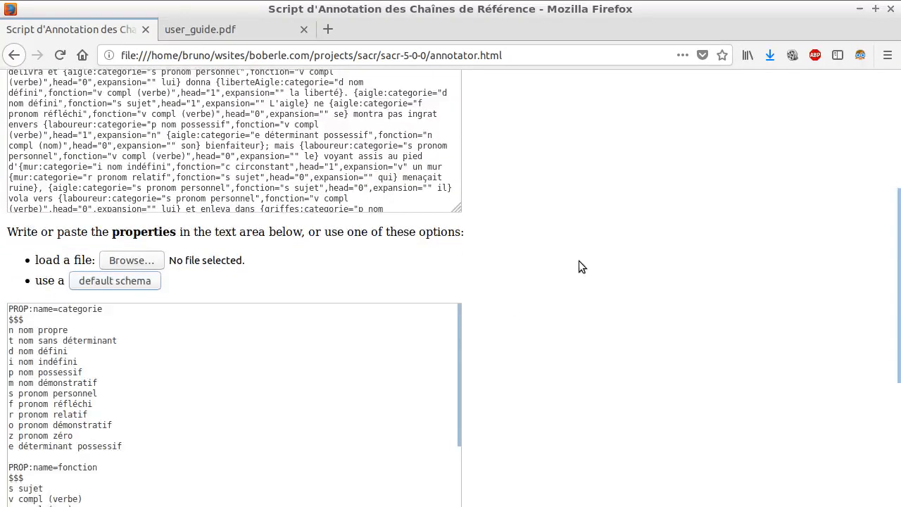
scroll(582, 266, "down", 2)
scroll(582, 260, "down", 1)
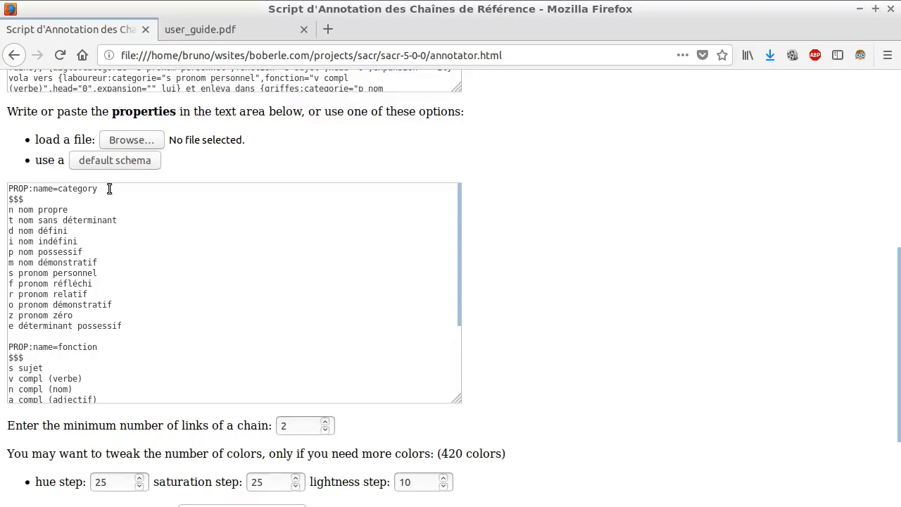
scroll(505, 252, "down", 3)
scroll(506, 252, "up", 2)
Compare the category property name in the annotated text with the name in the schema
scroll(518, 252, "up", 7)
scroll(199, 214, "up", 1)
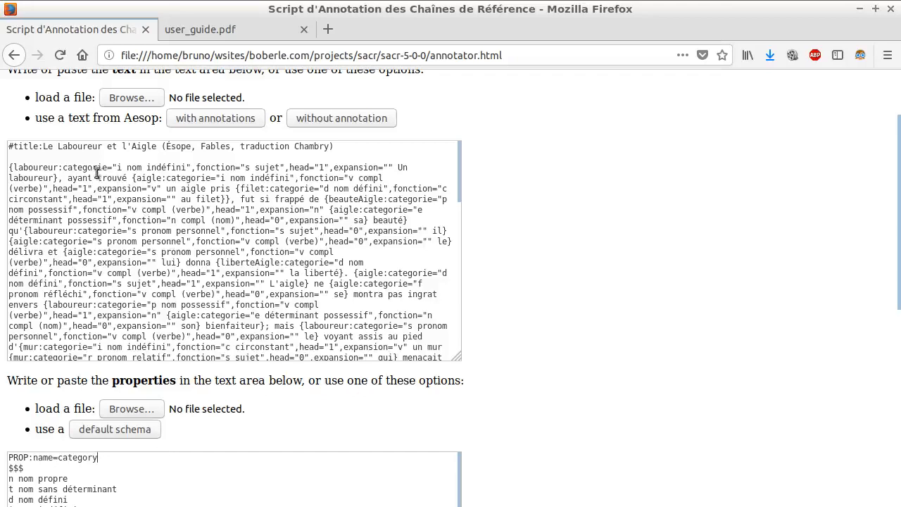
left_click_drag(108, 167, 62, 167)
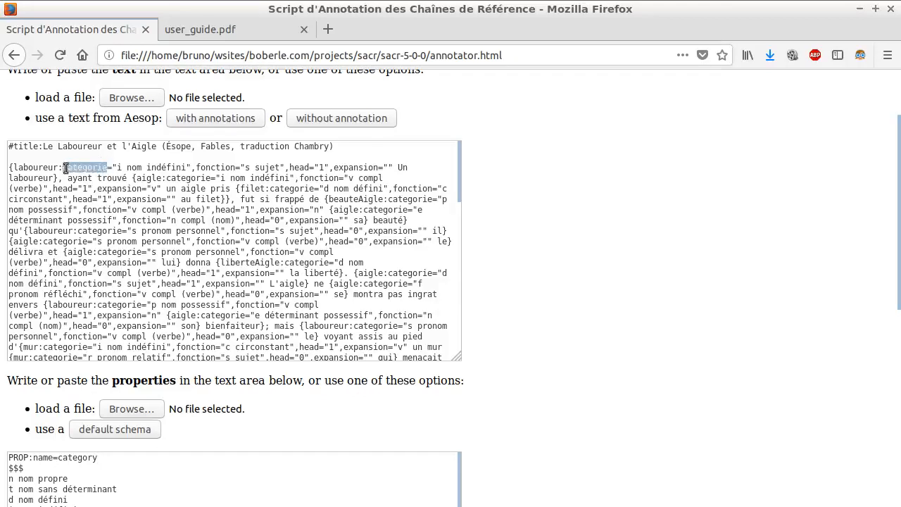
scroll(128, 218, "down", 4)
scroll(548, 391, "down", 5)
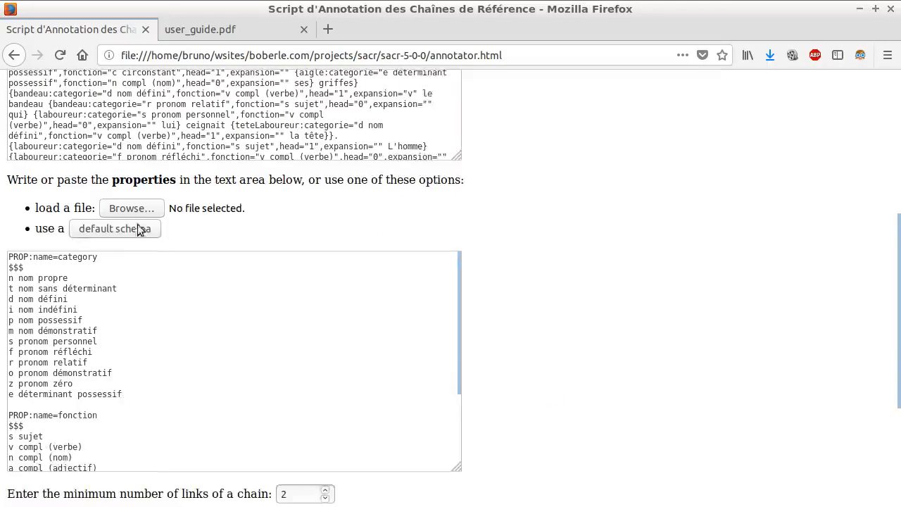
double_click(62, 261)
left_click(258, 272)
Parse the data with property warnings shown and dismiss each warning
scroll(511, 293, "down", 5)
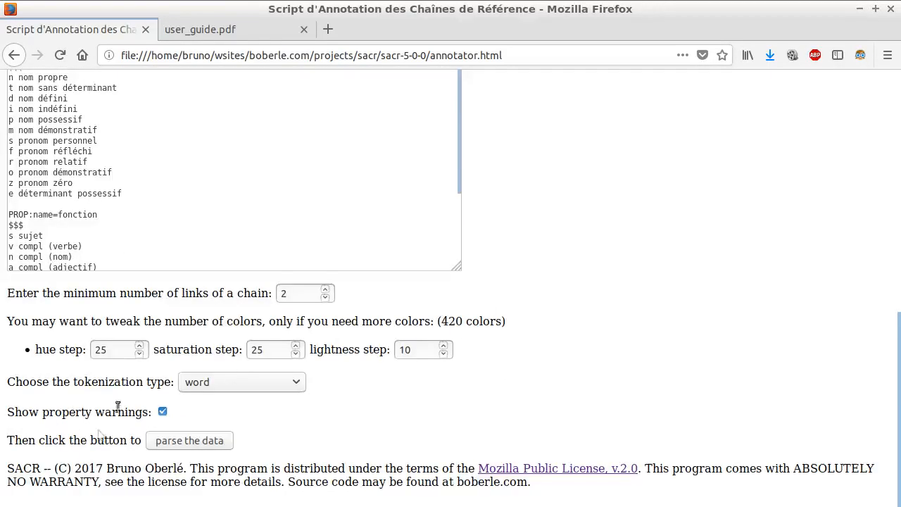
left_click(170, 445)
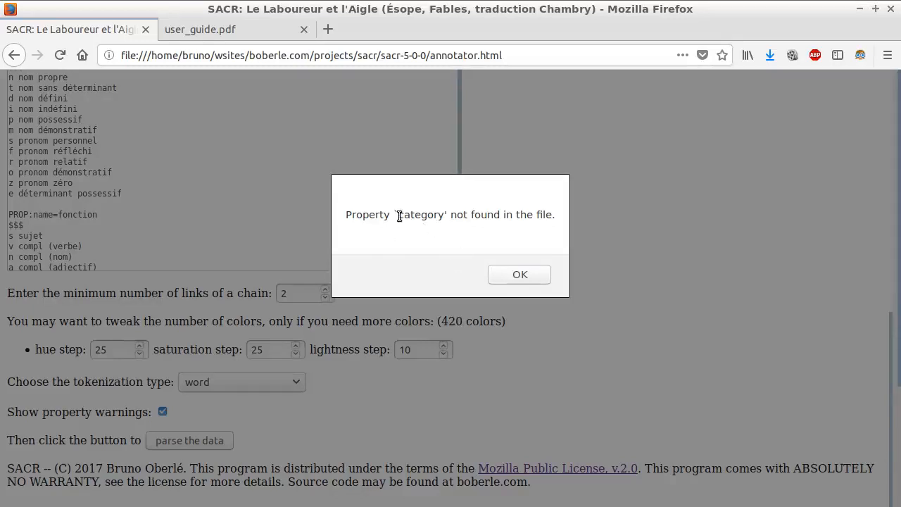
left_click(520, 273)
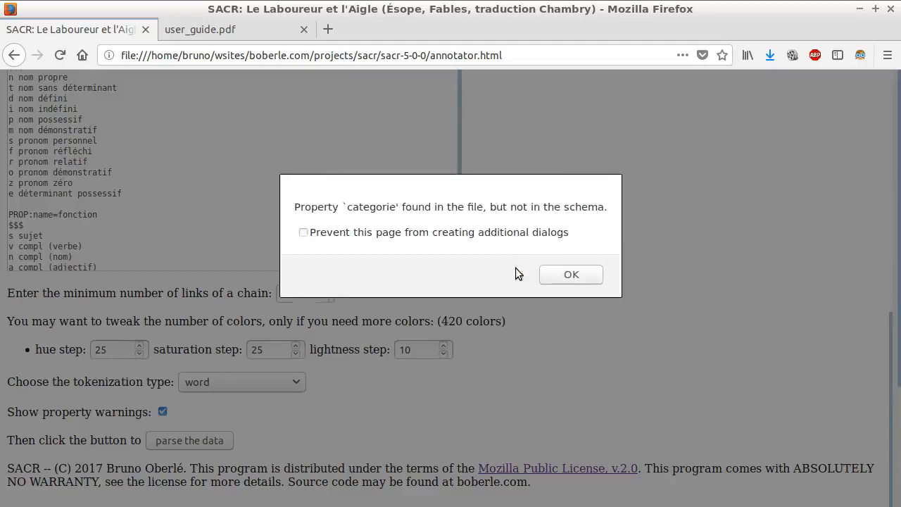
left_click(562, 275)
left_click(563, 275)
left_click(563, 275)
left_click(563, 275)
left_click(563, 275)
left_click(563, 275)
left_click(563, 275)
left_click(563, 274)
left_click(563, 275)
left_click(563, 274)
Restart from a fresh annotator page, discarding the data, and load the Aesop text with annotations again
key("F5")
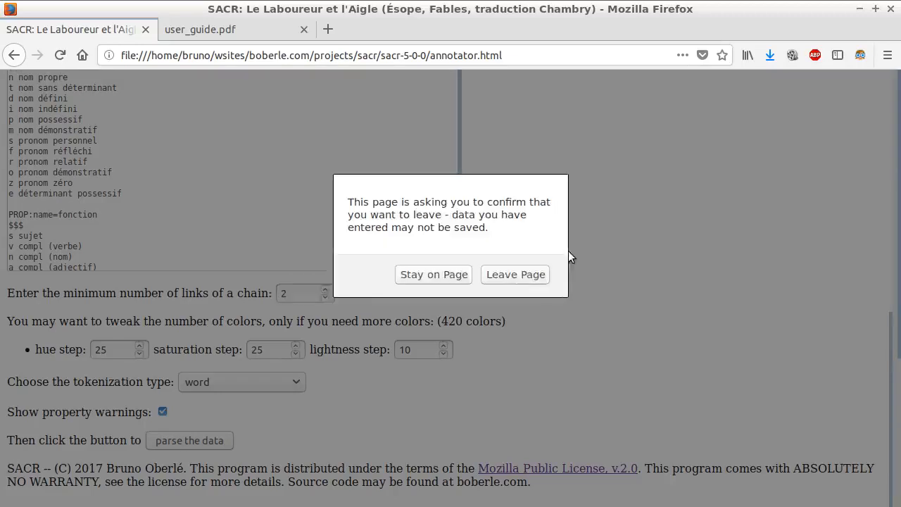
left_click(522, 278)
scroll(532, 253, "up", 10)
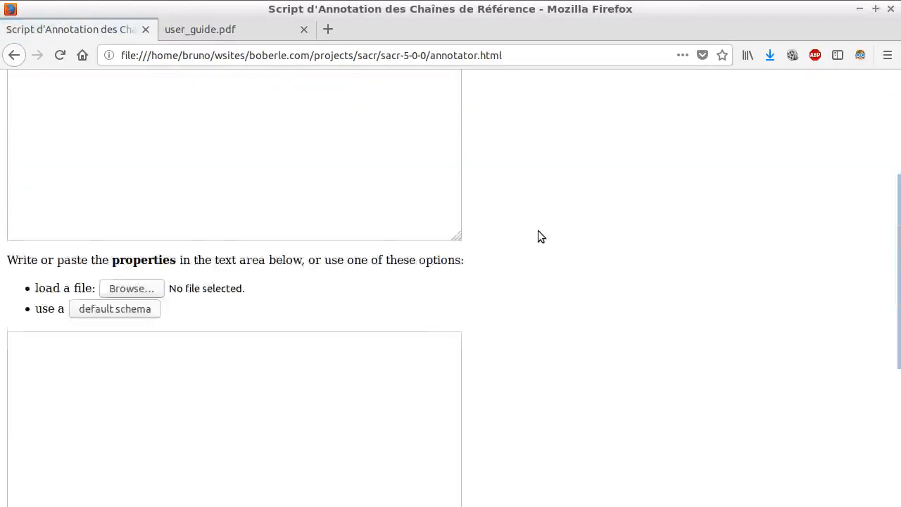
scroll(538, 237, "down", 5)
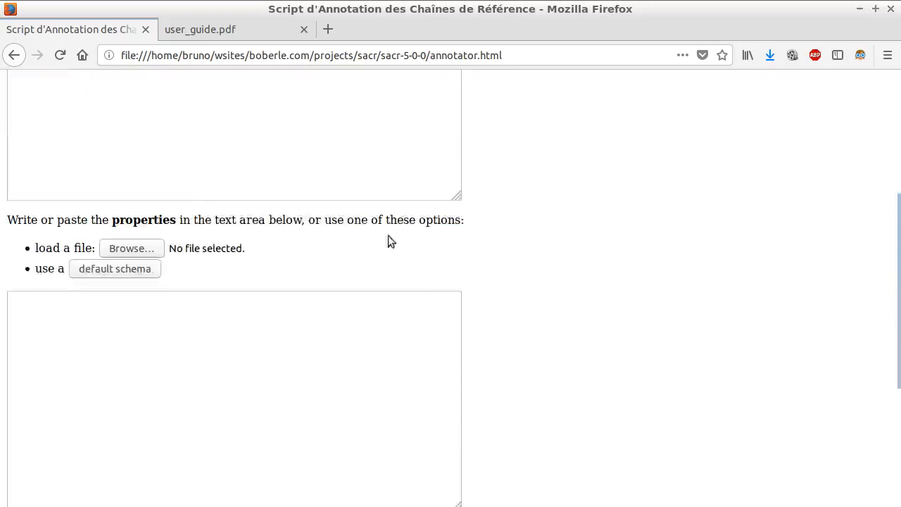
scroll(472, 271, "up", 3)
scroll(473, 264, "up", 3)
left_click(216, 212)
Load the default schema again and change the property name "categorie" to "category"
scroll(514, 254, "down", 12)
scroll(150, 134, "up", 4)
left_click(127, 188)
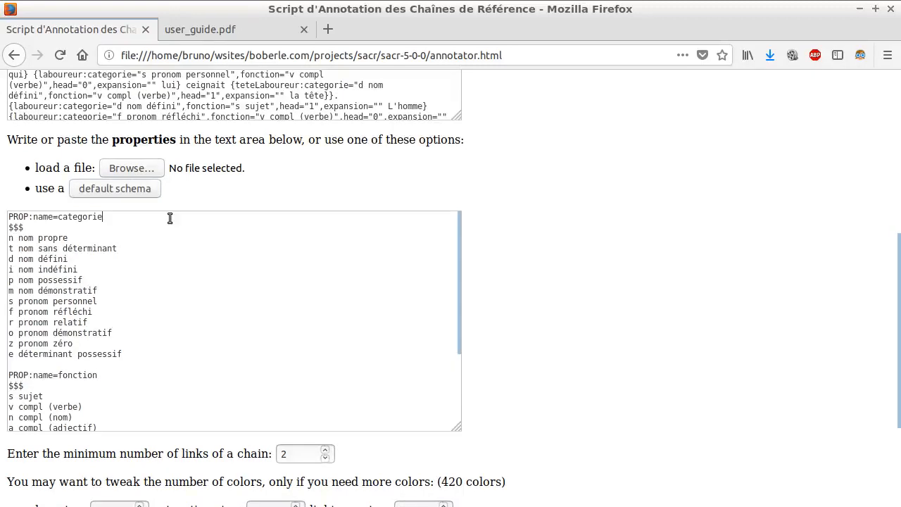
type("y")
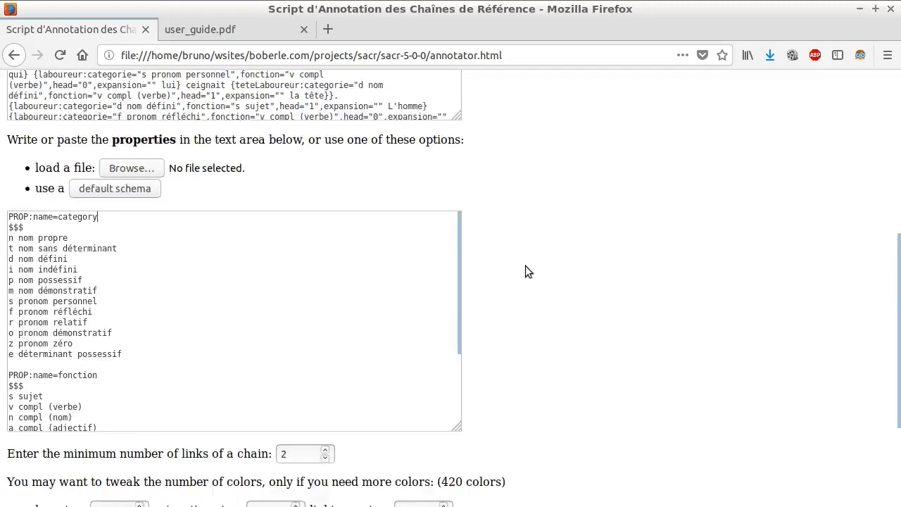
Turn off the display of property warnings and parse the data
scroll(522, 257, "down", 4)
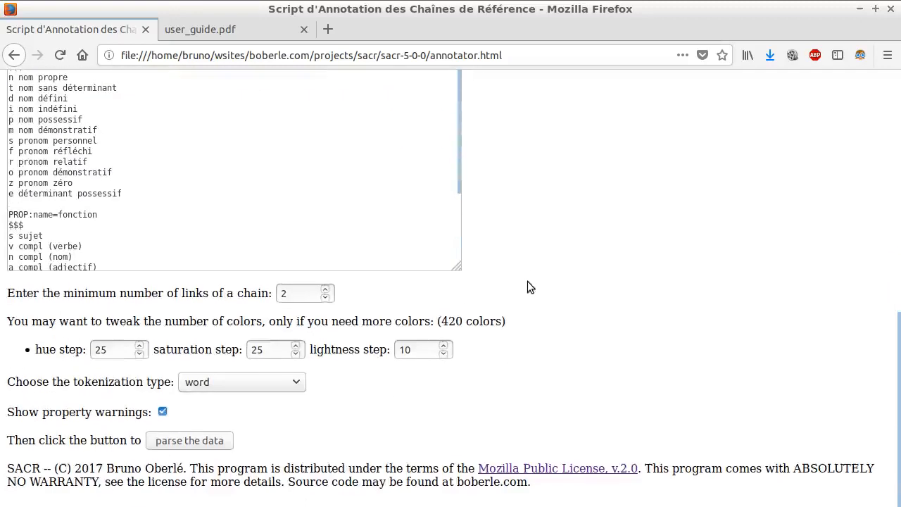
left_click(163, 412)
left_click(177, 441)
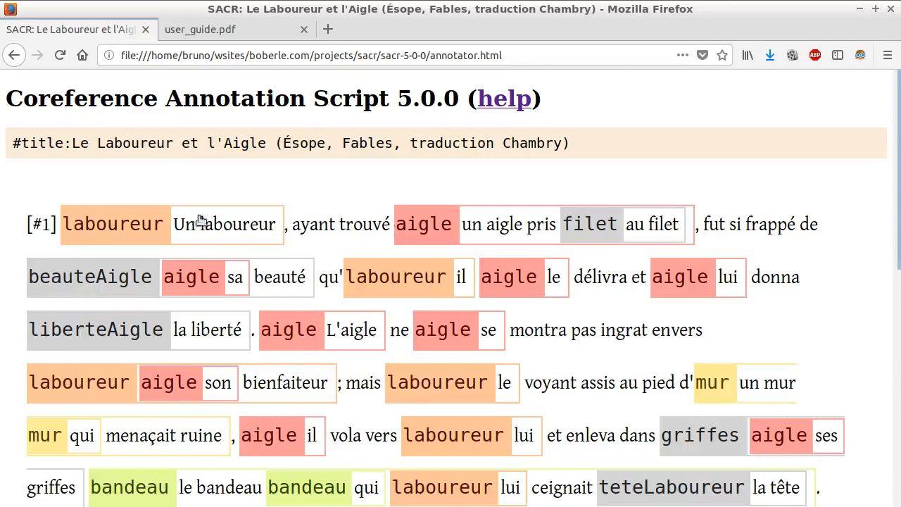
Select the "Un laboureur" mention and inspect its available category values without choosing one
left_click(161, 223)
left_click(138, 489)
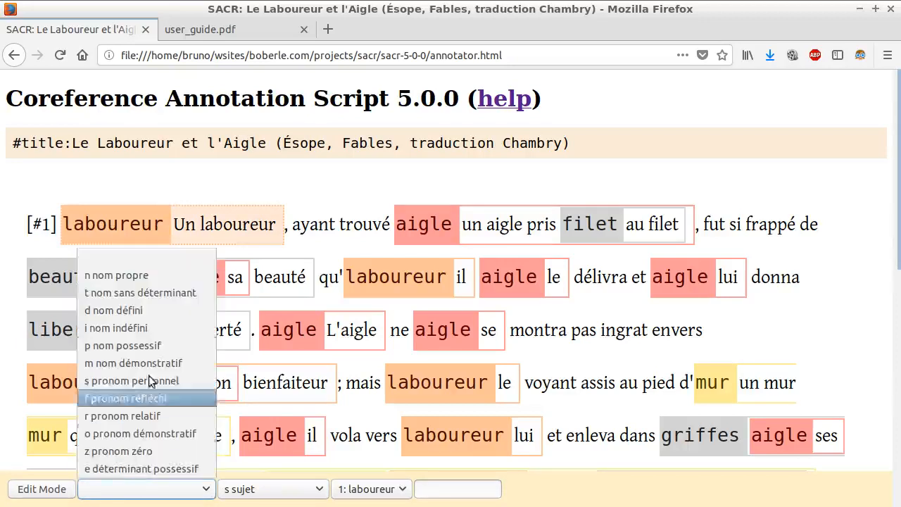
left_click(175, 491)
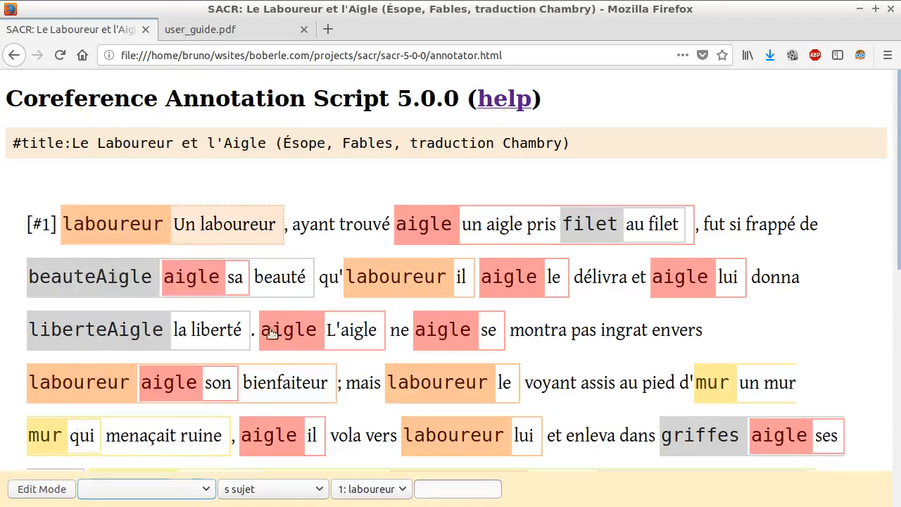
left_click(392, 196)
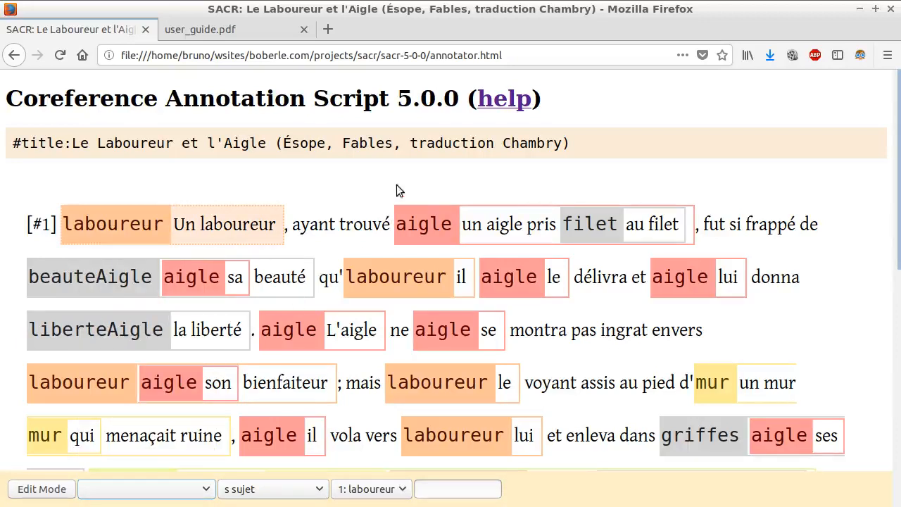
Inspect the category values offered for the "un aigle pris au filet" mention, leaving the property empty, and deselect the mention
left_click(418, 225)
left_click(206, 490)
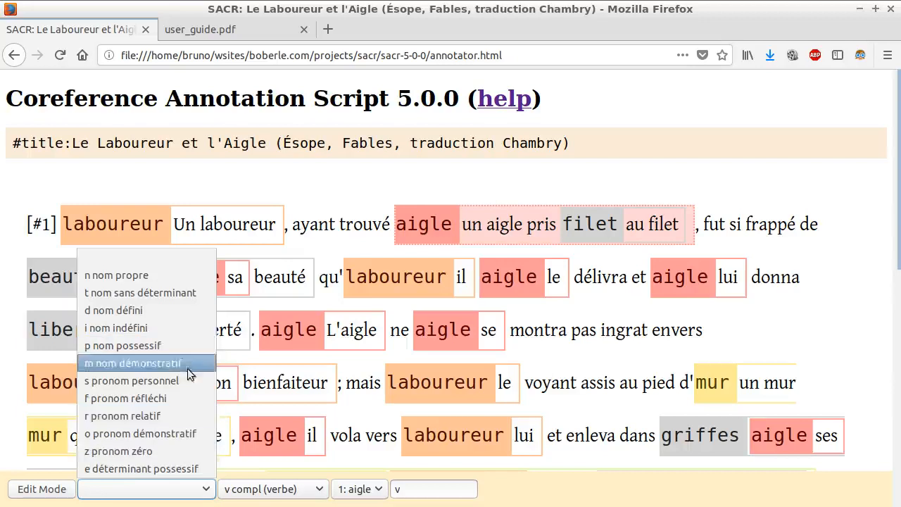
left_click(176, 487)
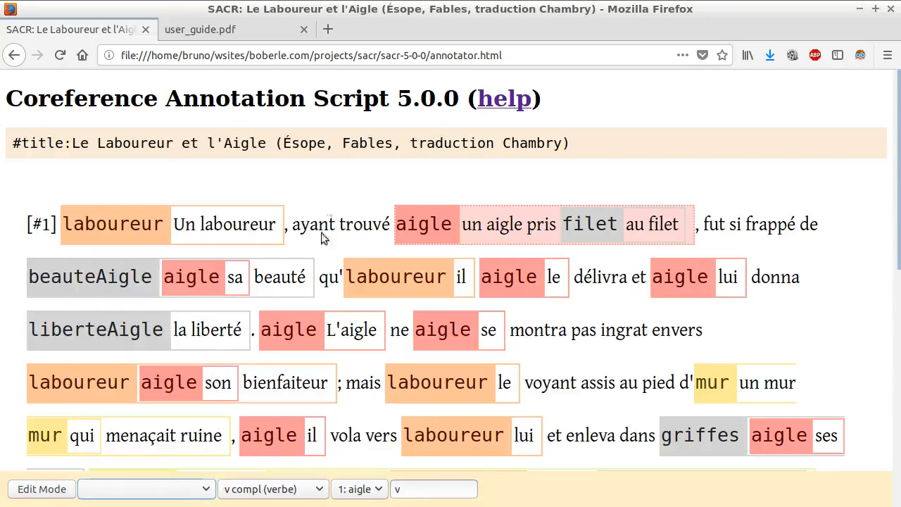
left_click(402, 223)
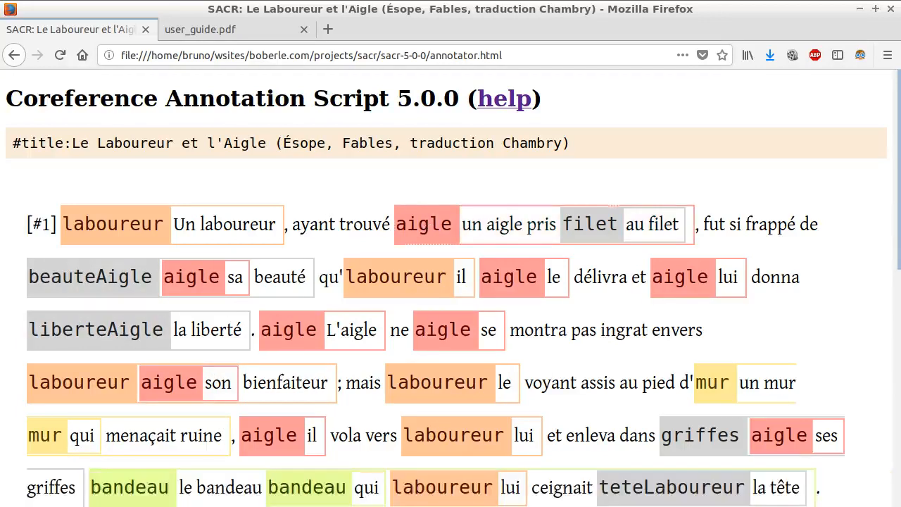